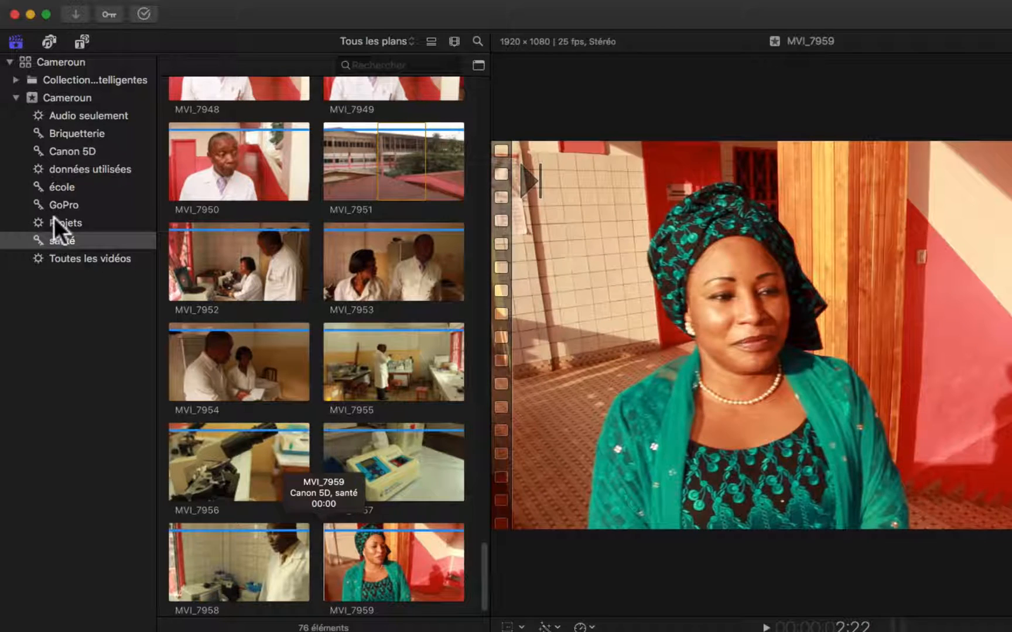
- Open the santé project from the Projets collection in the timeline and show the santé keyword collection's clips in the browser
left_click(55, 218)
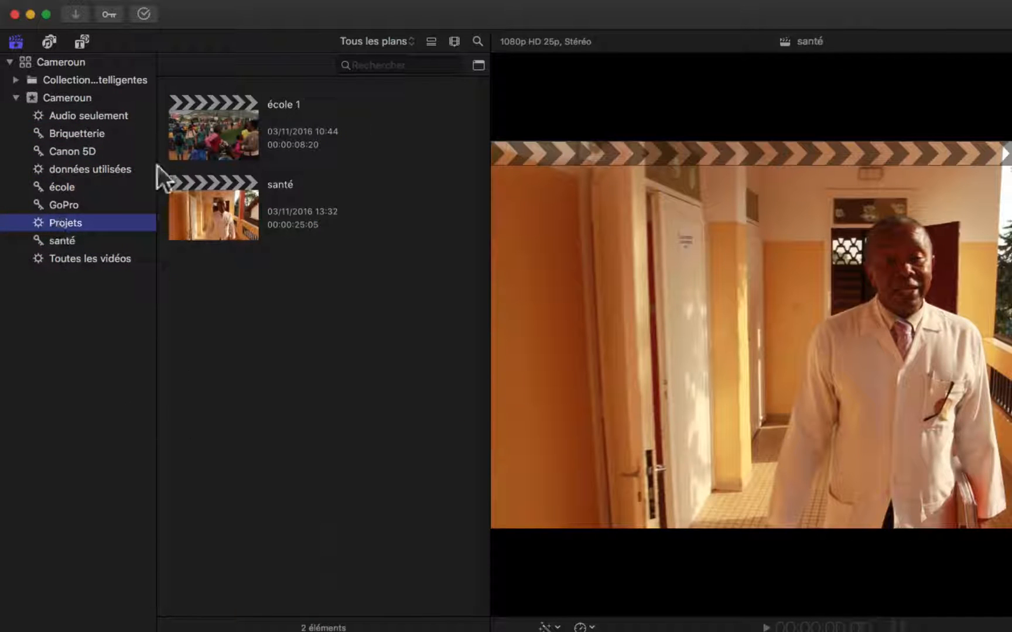
double_click(222, 218)
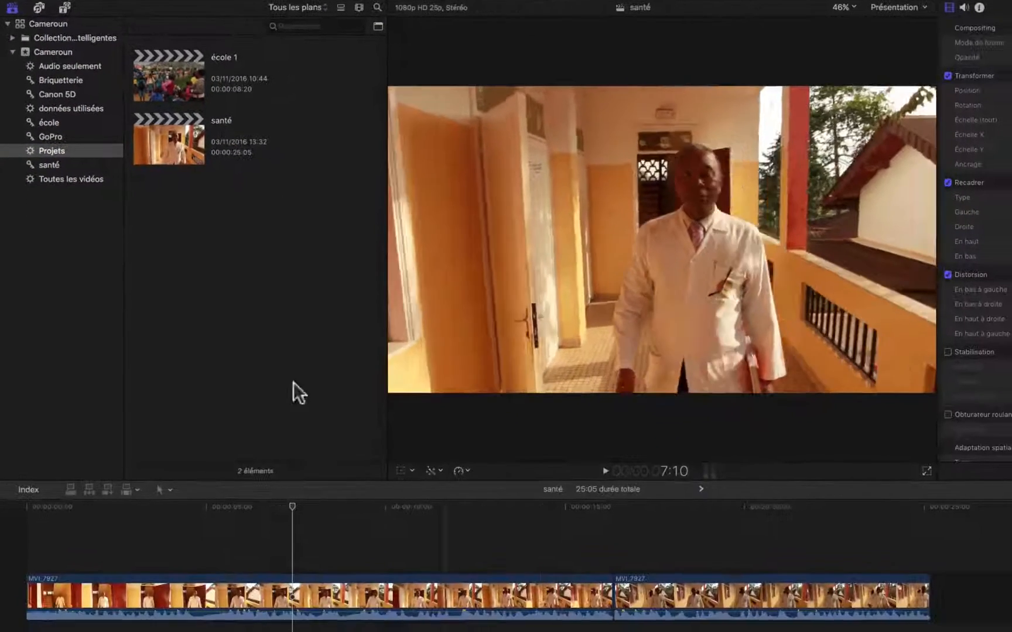
left_click(51, 219)
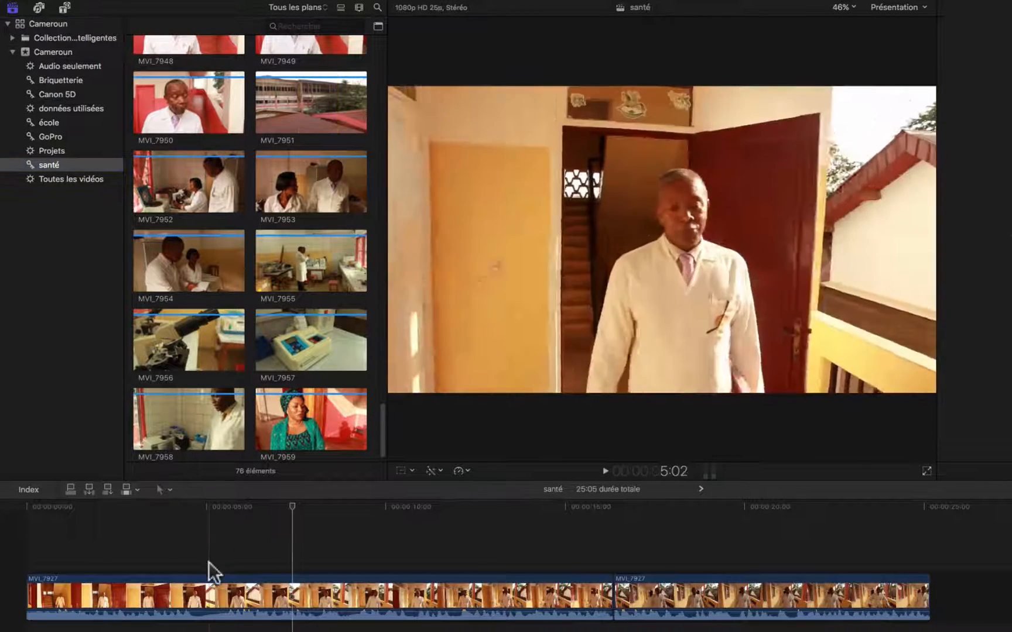
key("super+4")
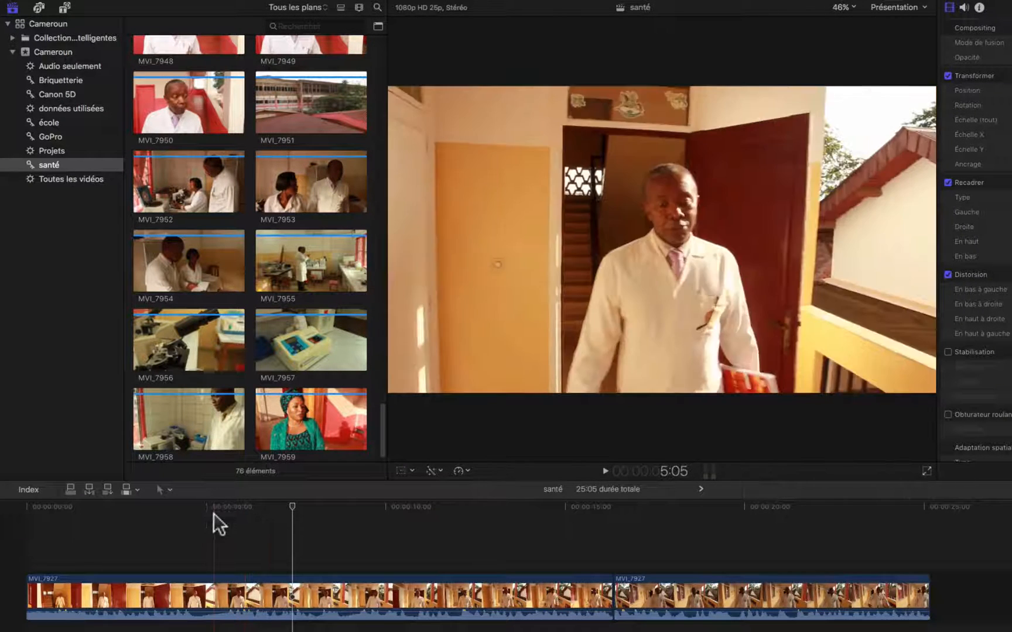
- Play the santé project from its beginning and replay the cut between the two MVI_7927 clips
left_click(6, 525)
key("space")
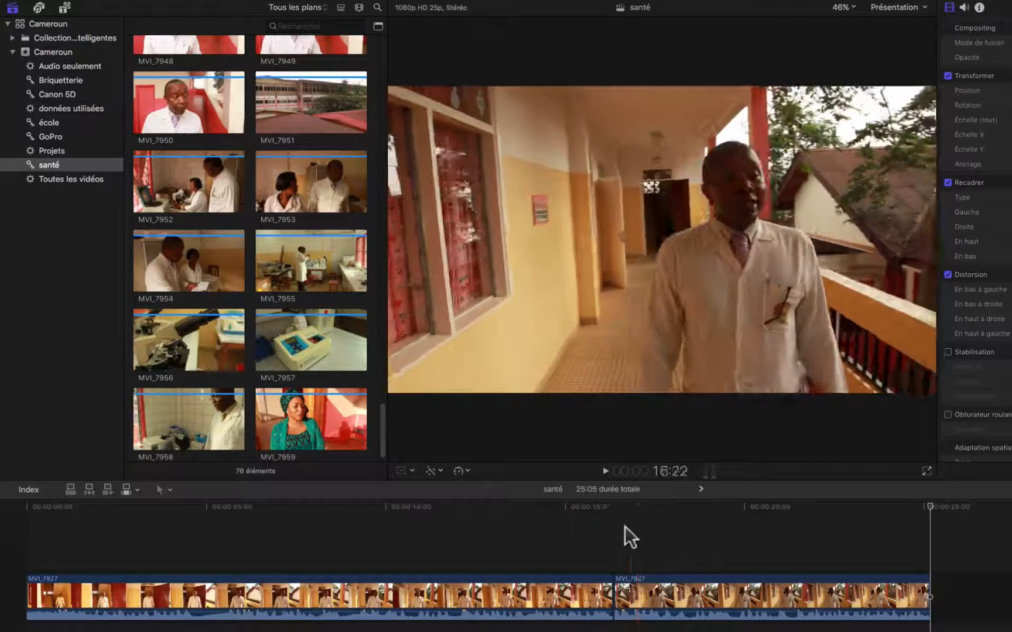
key("space")
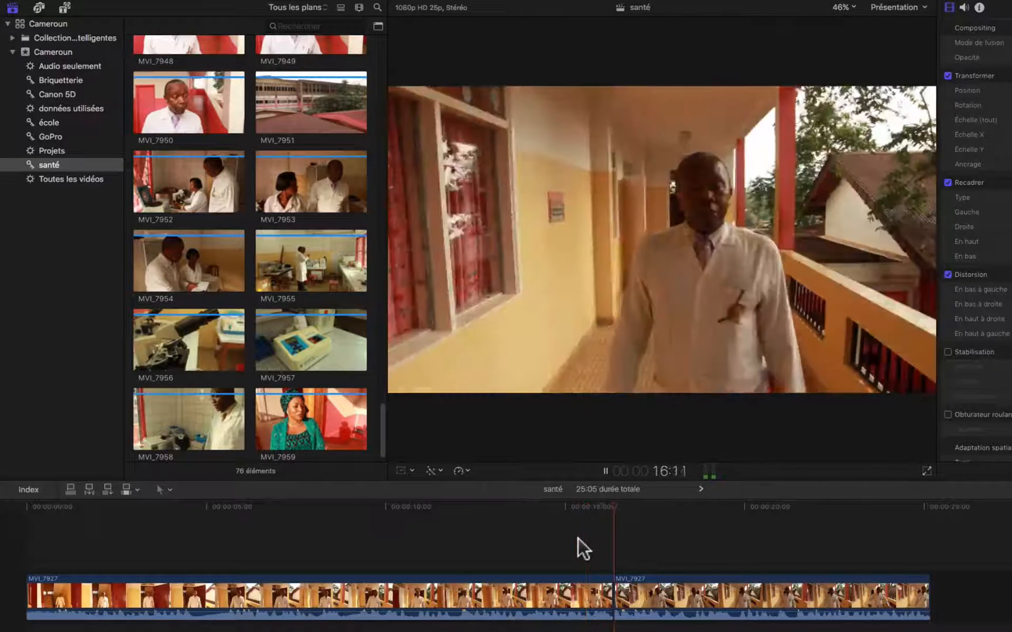
key("space")
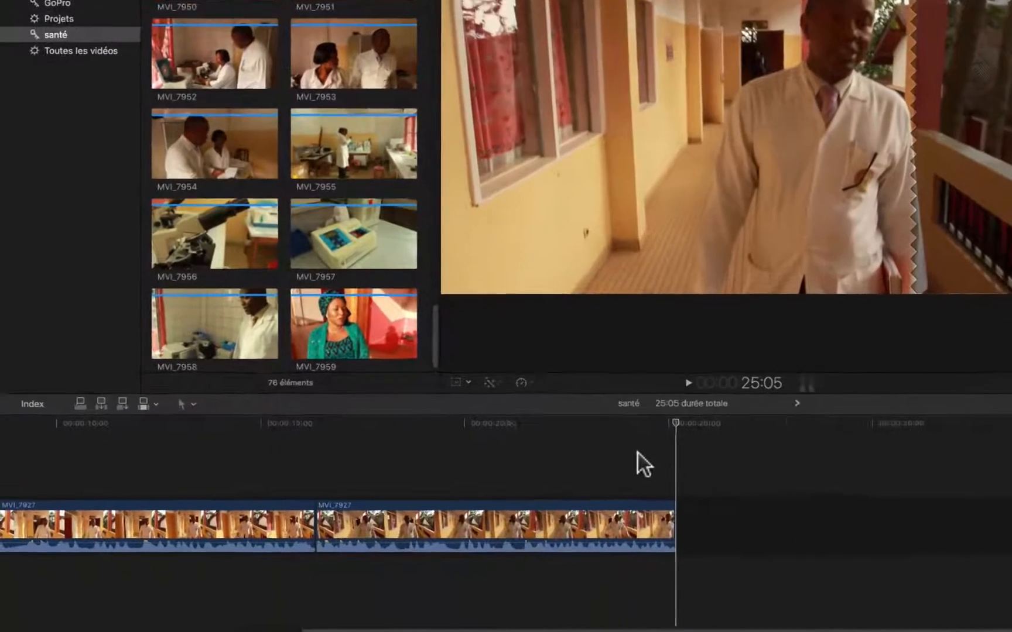
- Jump the playhead back and forth between the timeline's edit points, ending at the start of the project
key("Up")
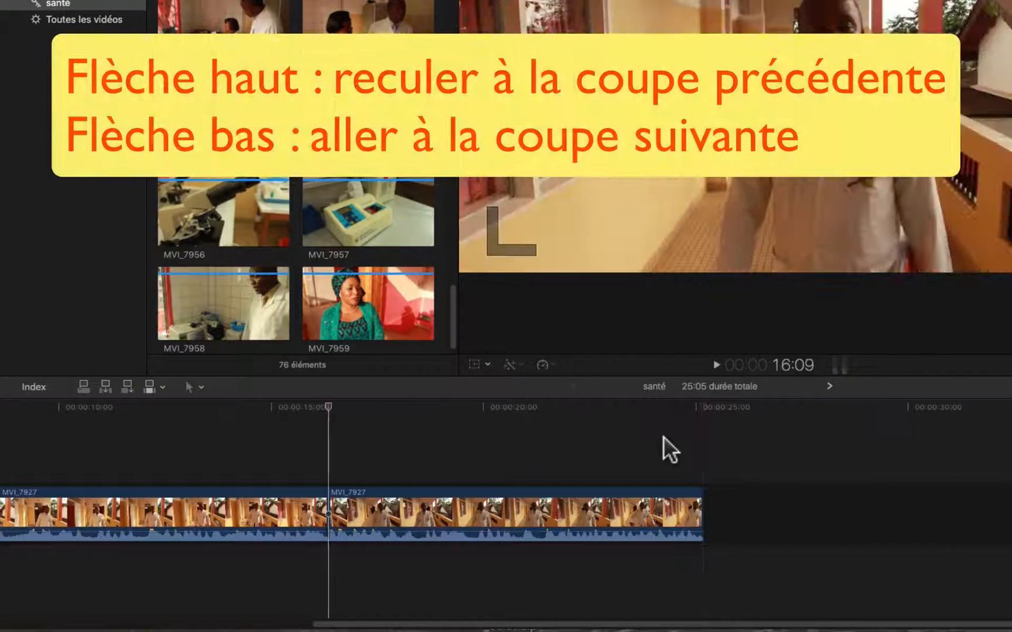
key("Up")
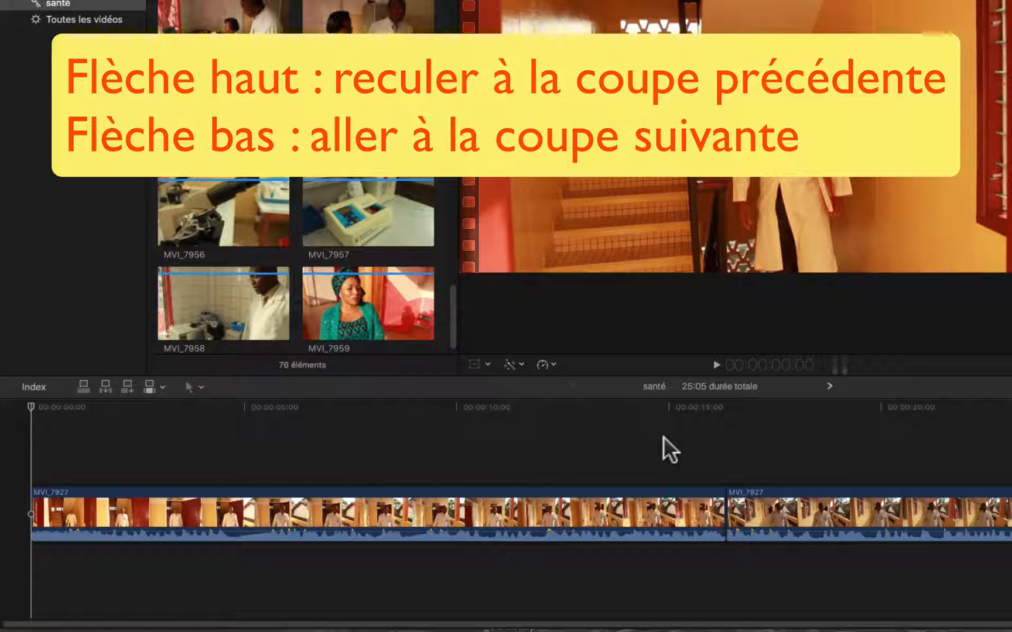
key("Down")
key("Down")
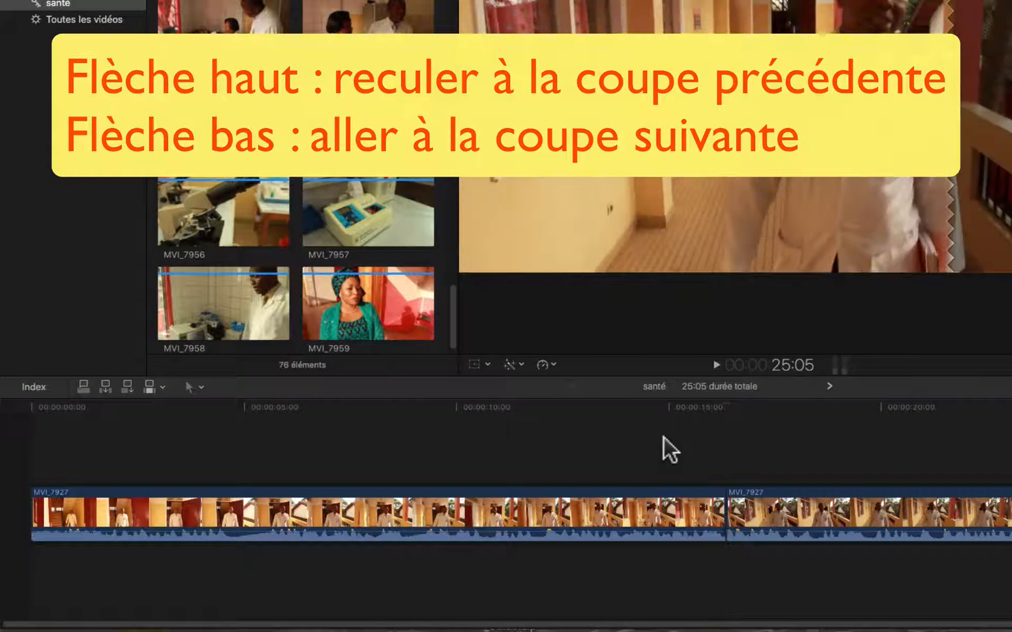
key("Up")
key("Up")
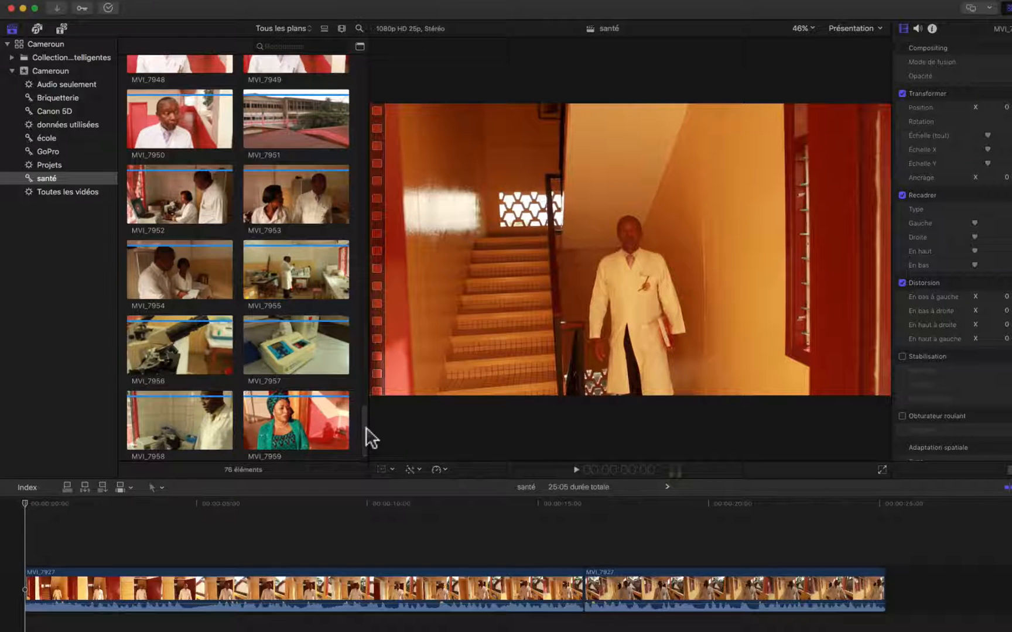
- Shorten the selected range of browser clip MVI_7892 to 02:14 and insert it at the very start of the timeline
left_click_drag(364, 427, 407, 131)
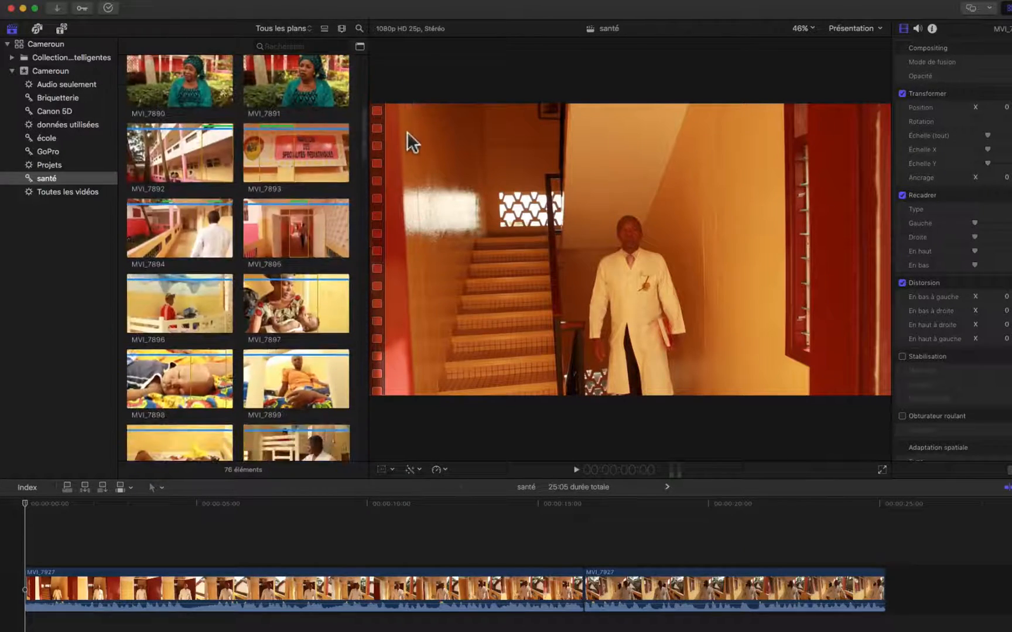
left_click(185, 170)
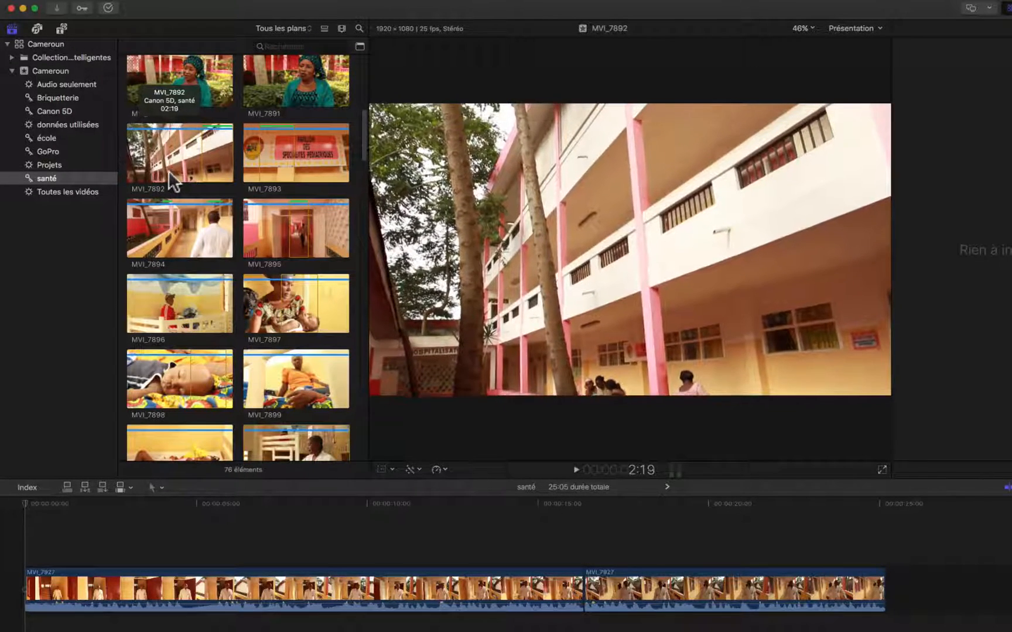
left_click(173, 183)
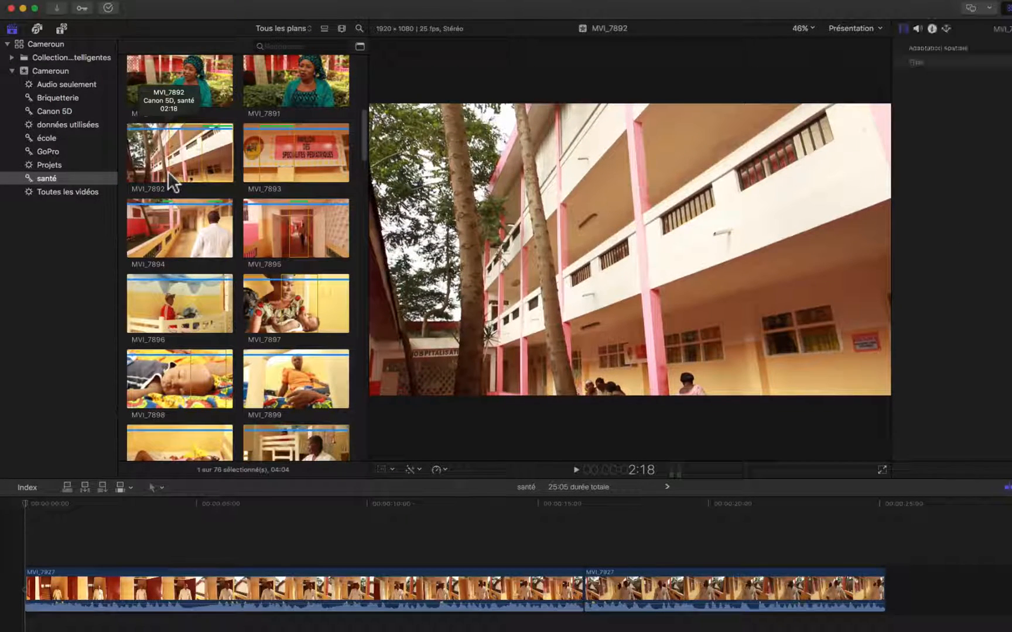
key("space")
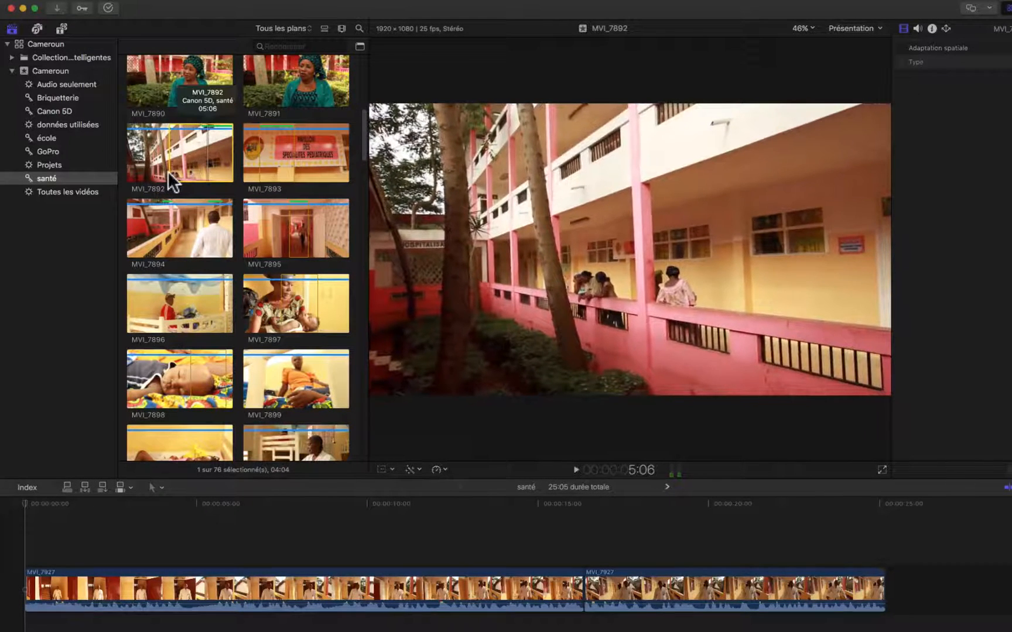
key("o")
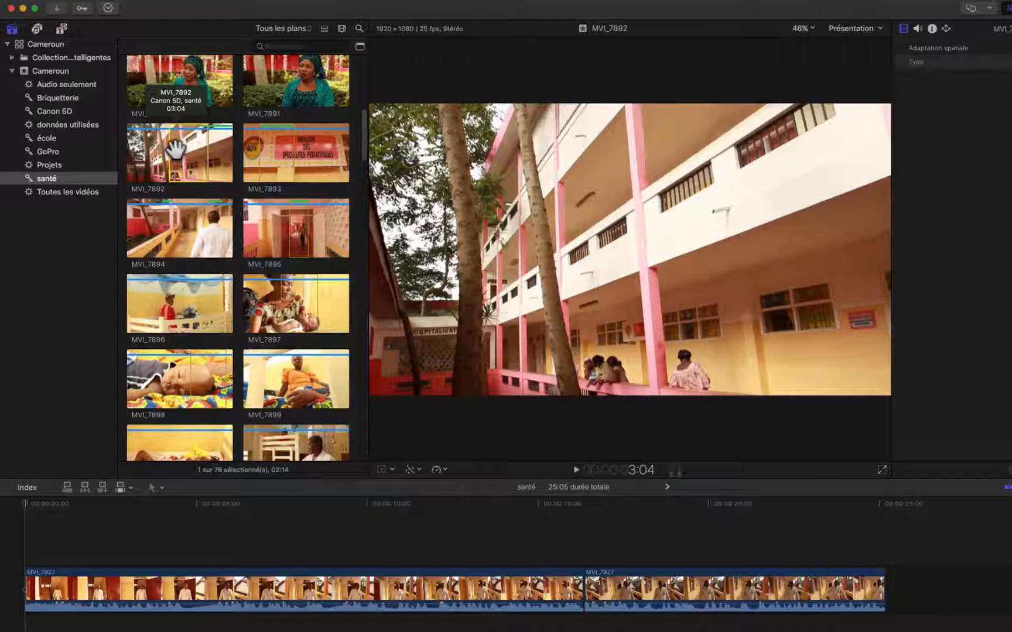
left_click(25, 562)
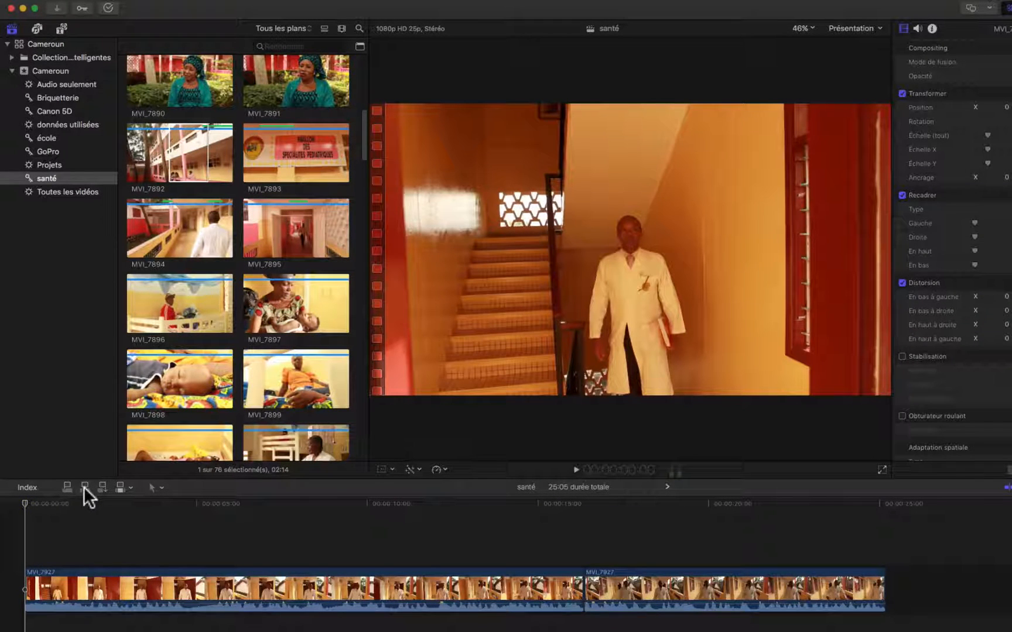
left_click(84, 487)
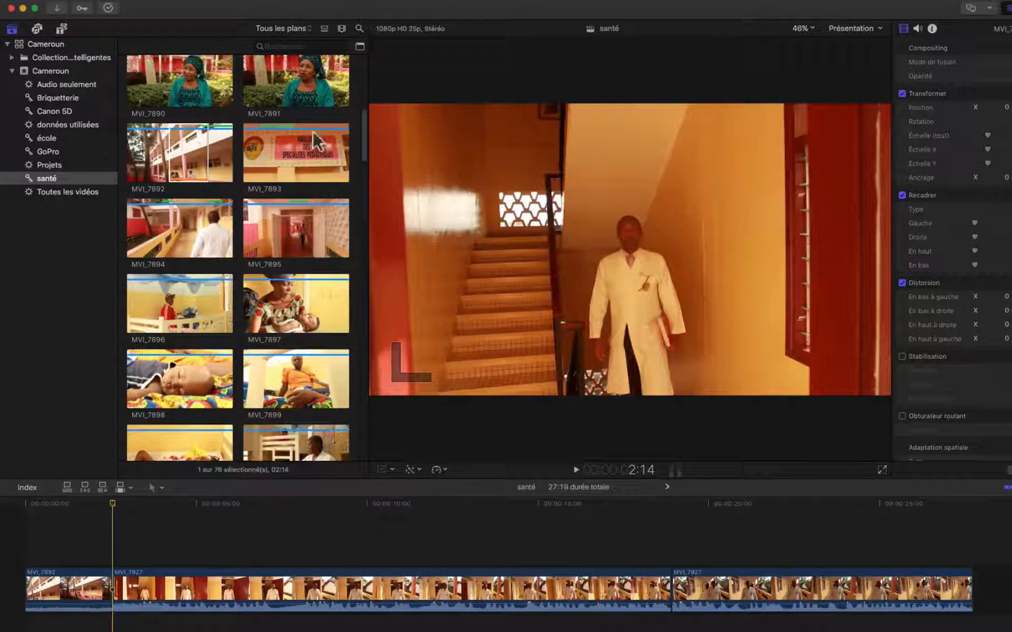
- Insert the favourite range of MVI_7893 directly after MVI_7892 in the timeline and play the new opening from the start
left_click(278, 135)
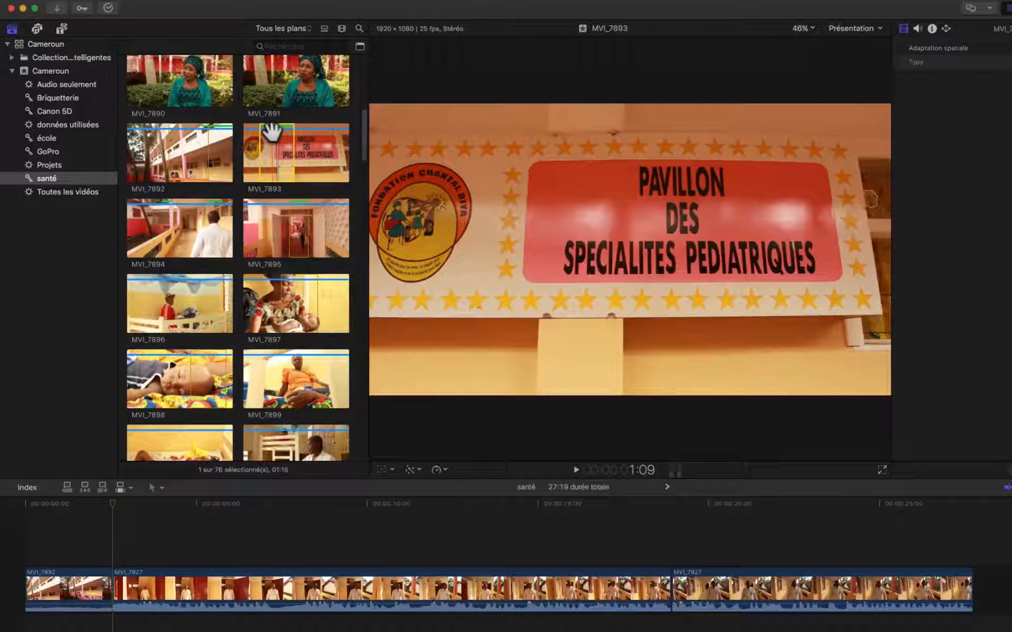
key("w")
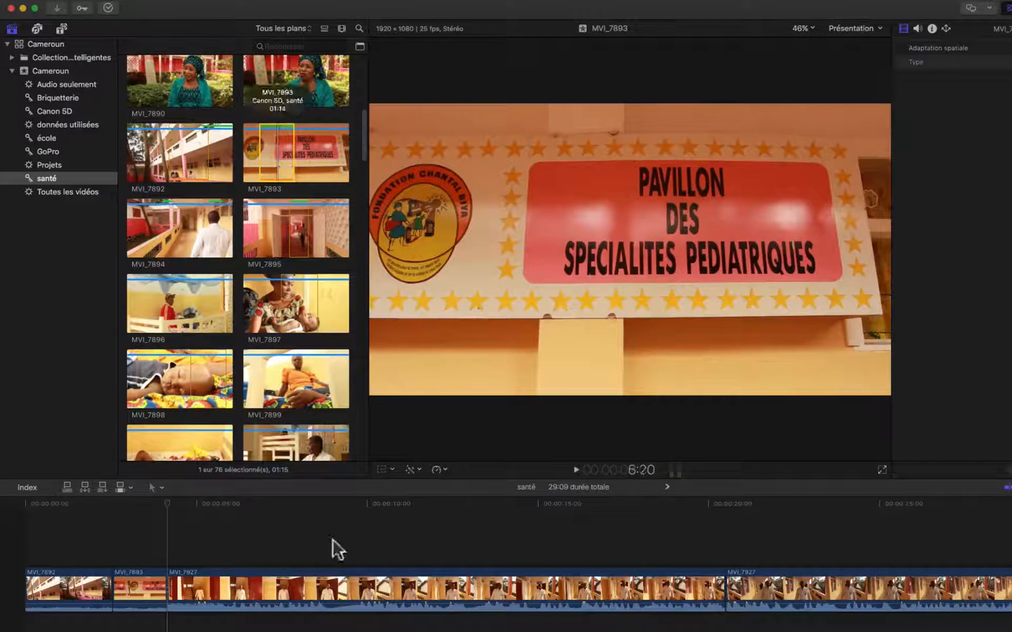
left_click(162, 529)
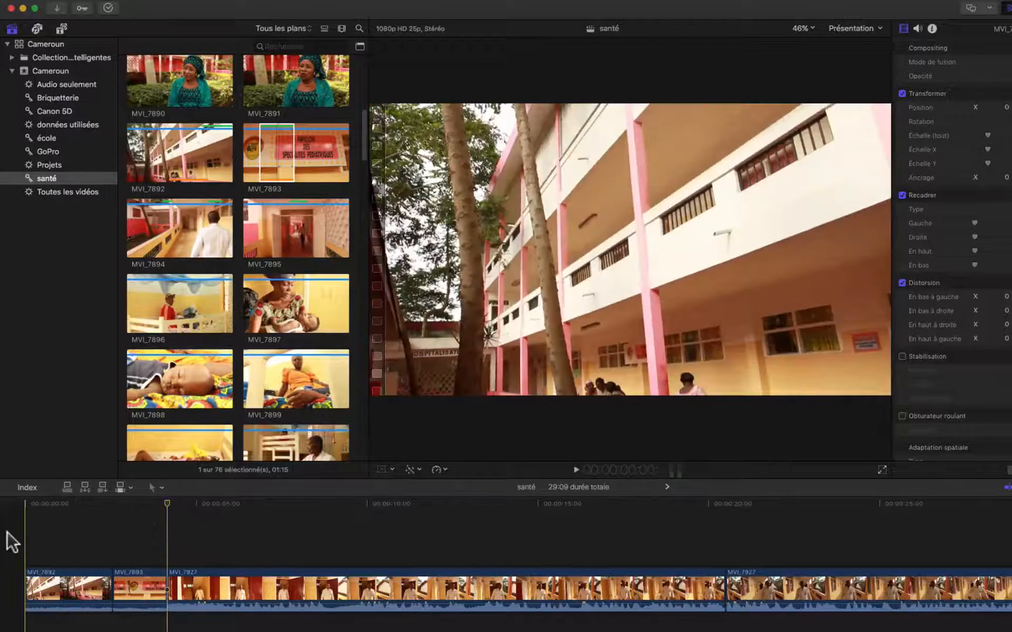
key("space")
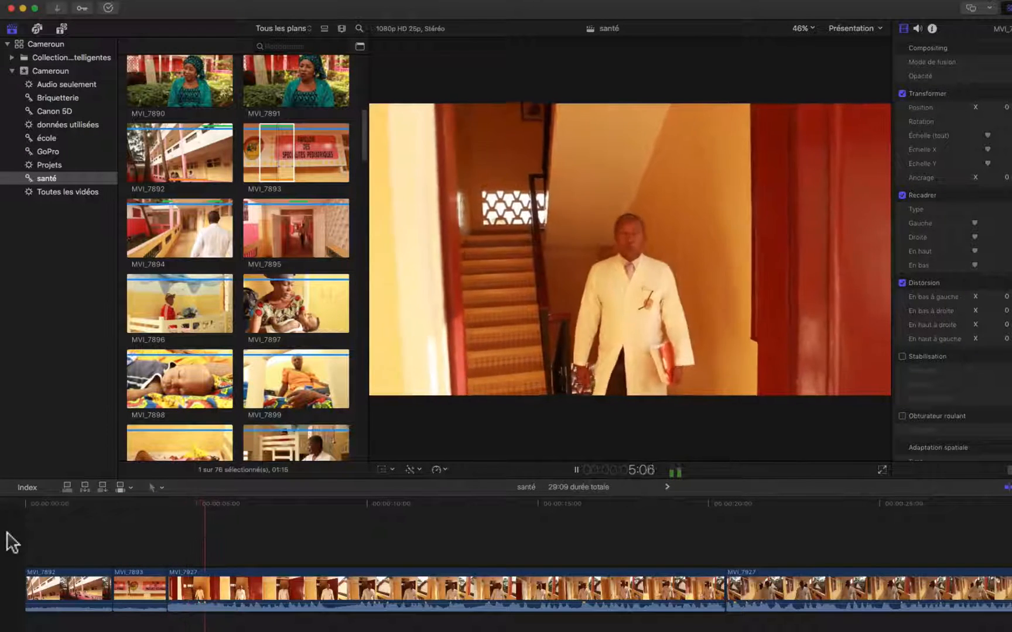
key("space")
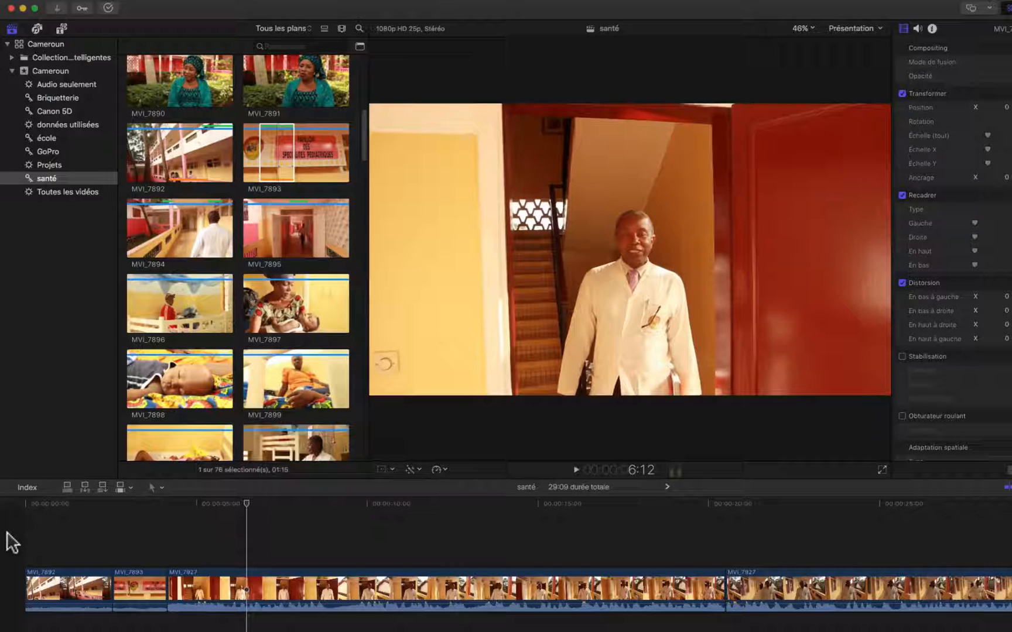
- Place the playhead at the start of the first MVI_7927 clip, select MVI_7894, and restrict source edits to video only
key("Up")
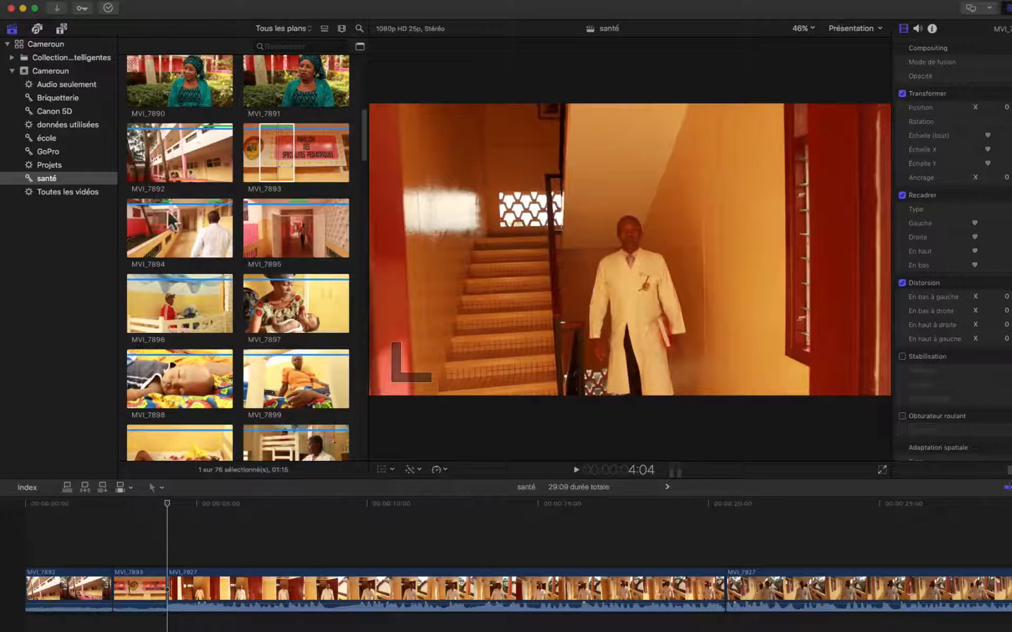
left_click(183, 228)
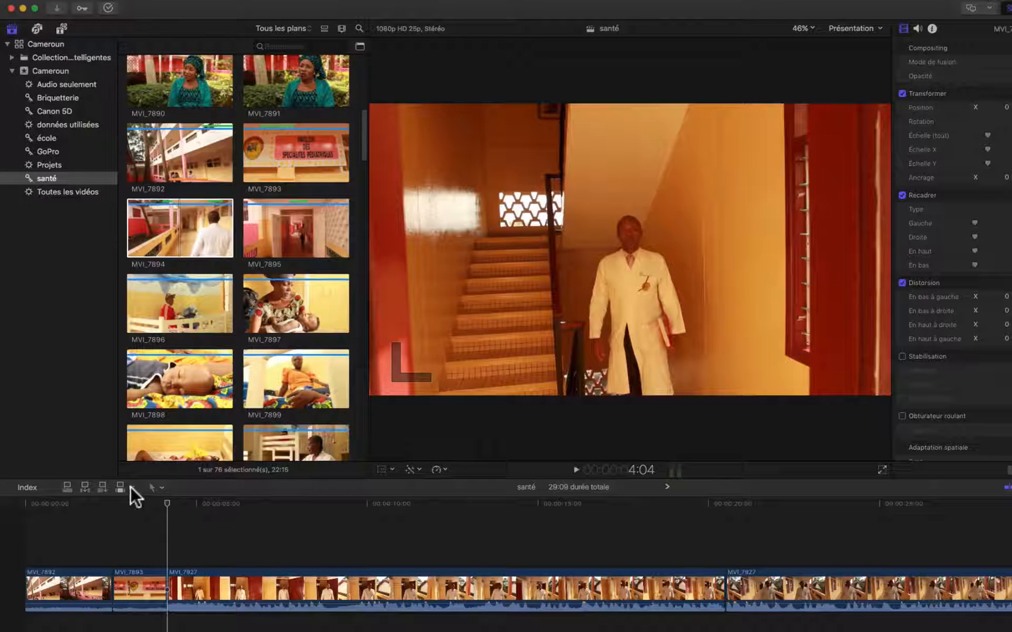
left_click(132, 487)
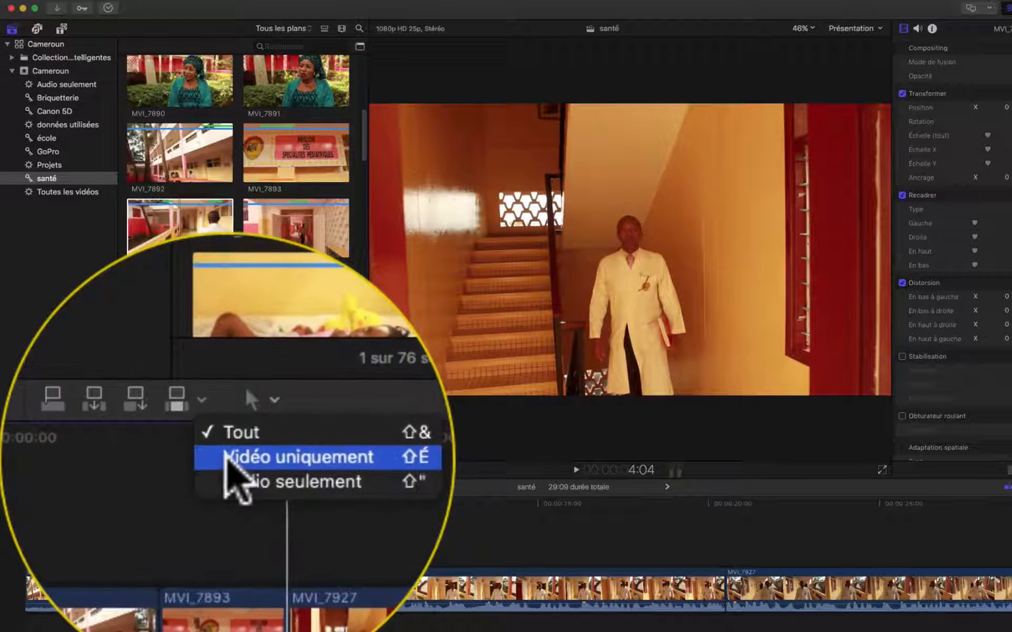
left_click(227, 460)
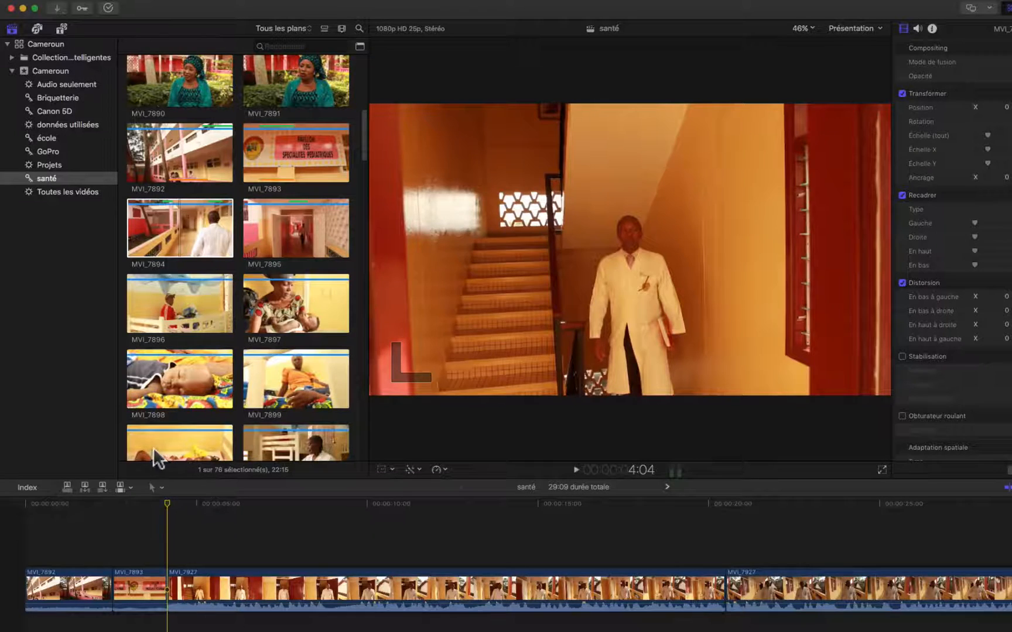
- Connect the 02:06 favourite range of MVI_7894 above the main storyline at the start of the first MVI_7927 clip
left_click(163, 210)
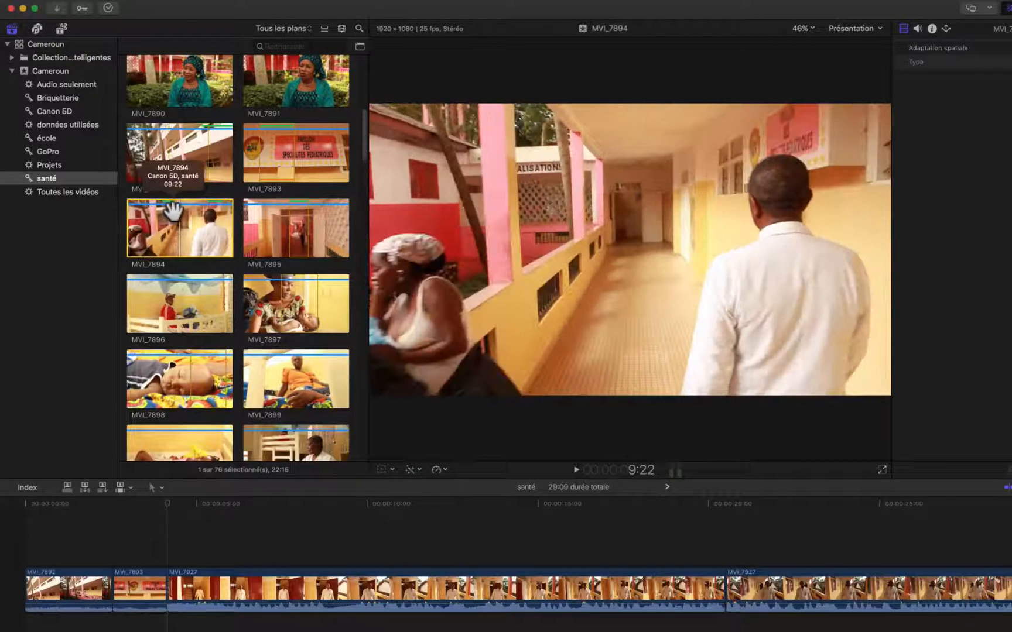
left_click(167, 201)
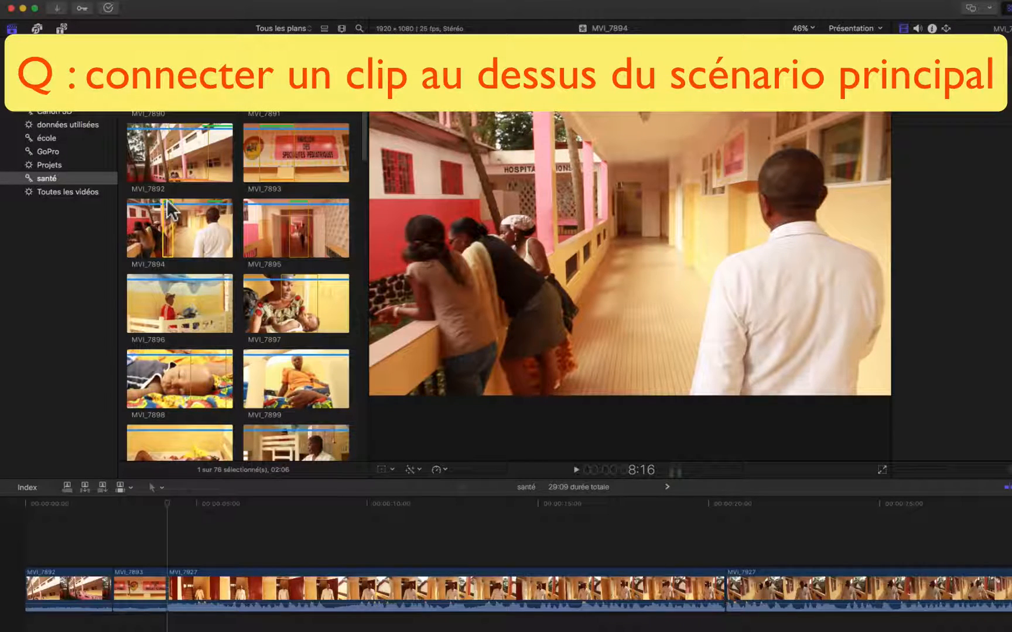
key("q")
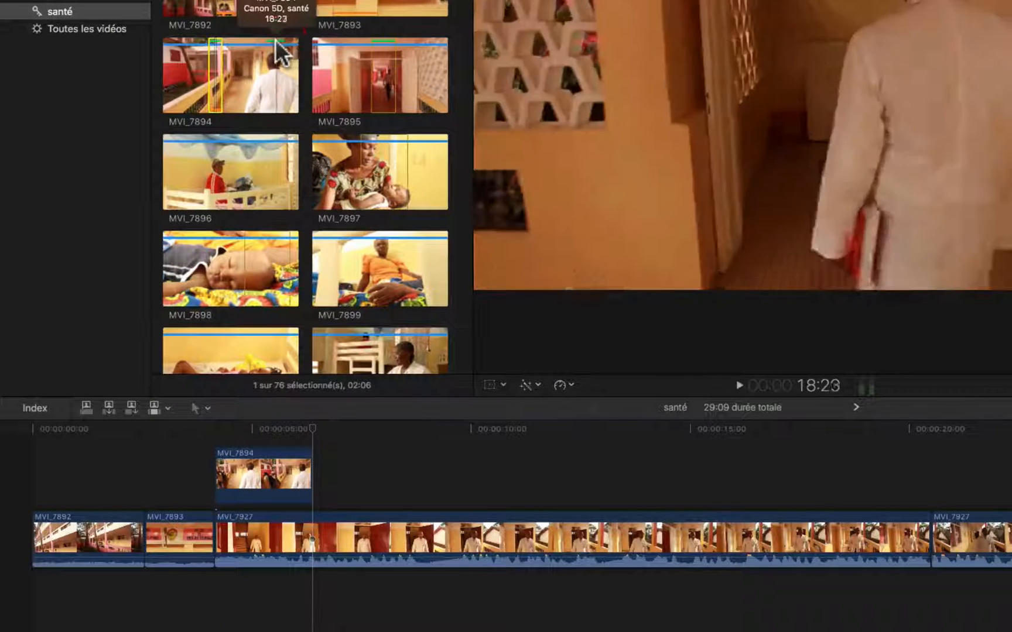
- Connect the 03:08 range of MVI_7894 and the 02:10 range of MVI_7895 in succession above MVI_7927, and play the sequence from the start
left_click(277, 58)
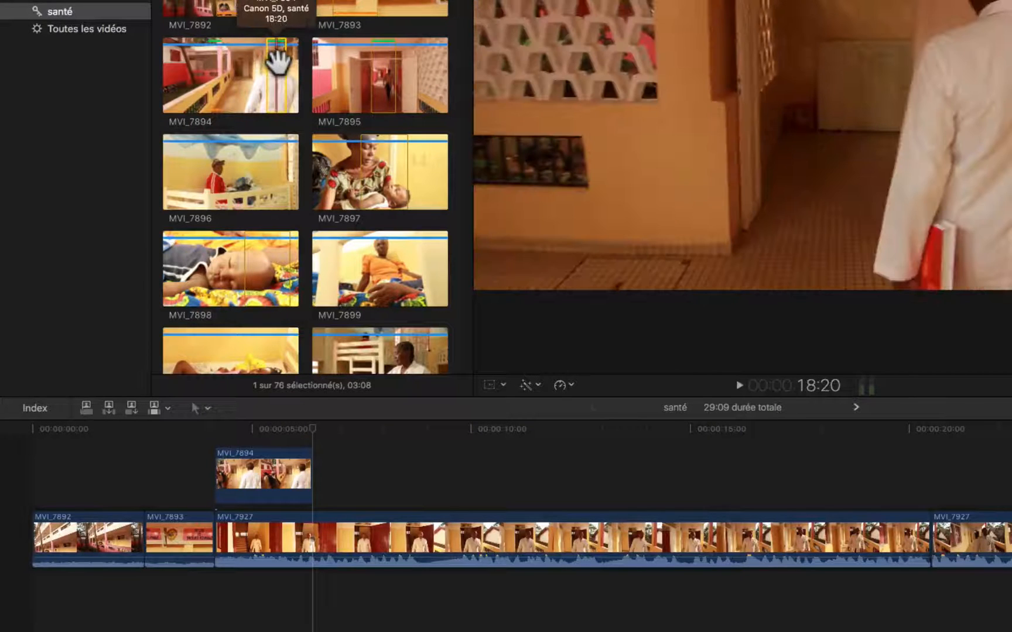
key("q")
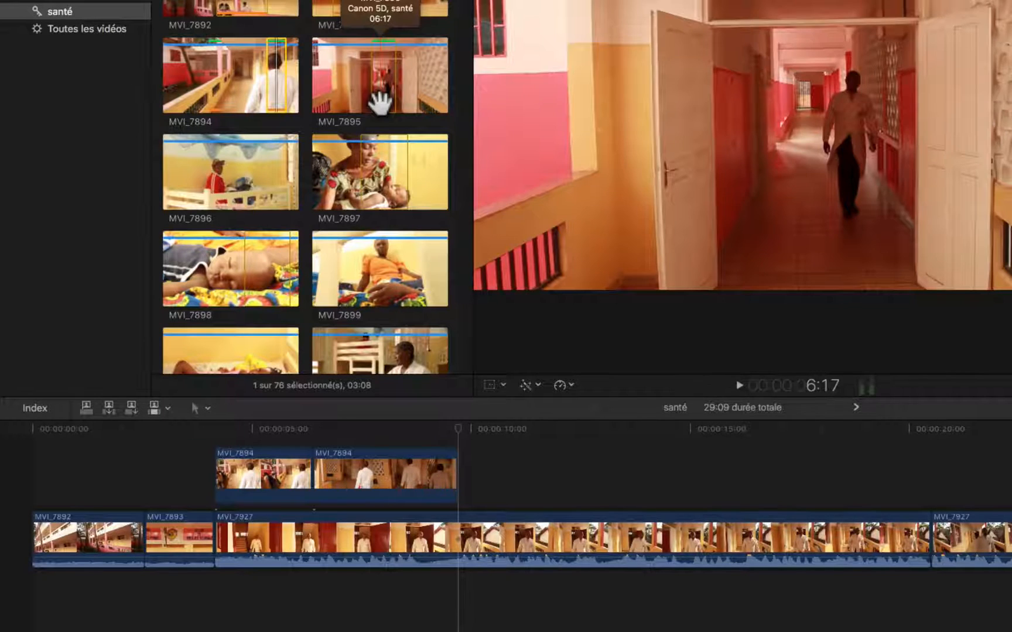
left_click(385, 51)
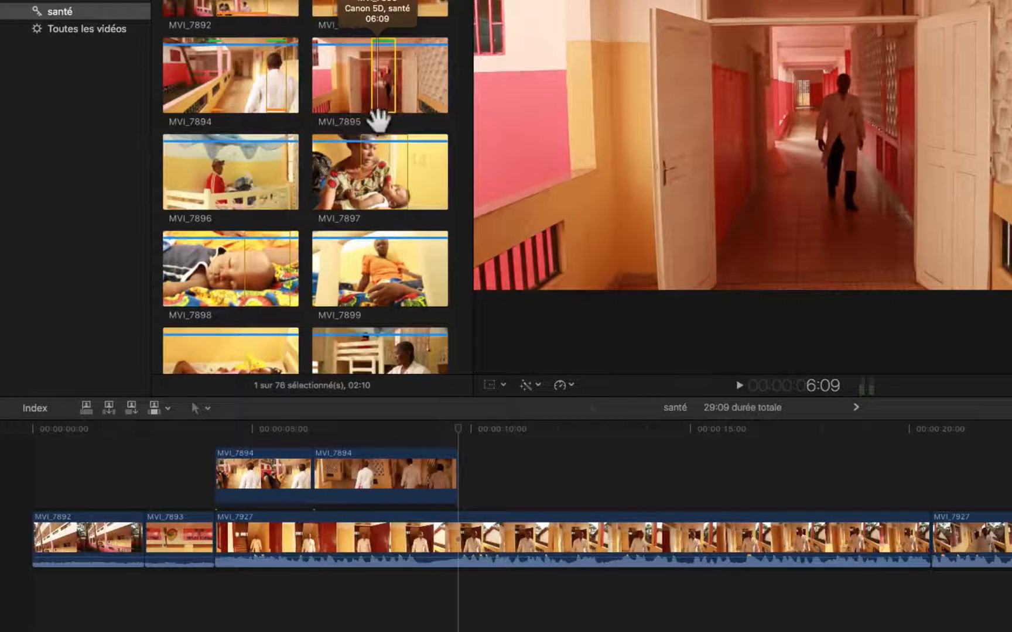
key("q")
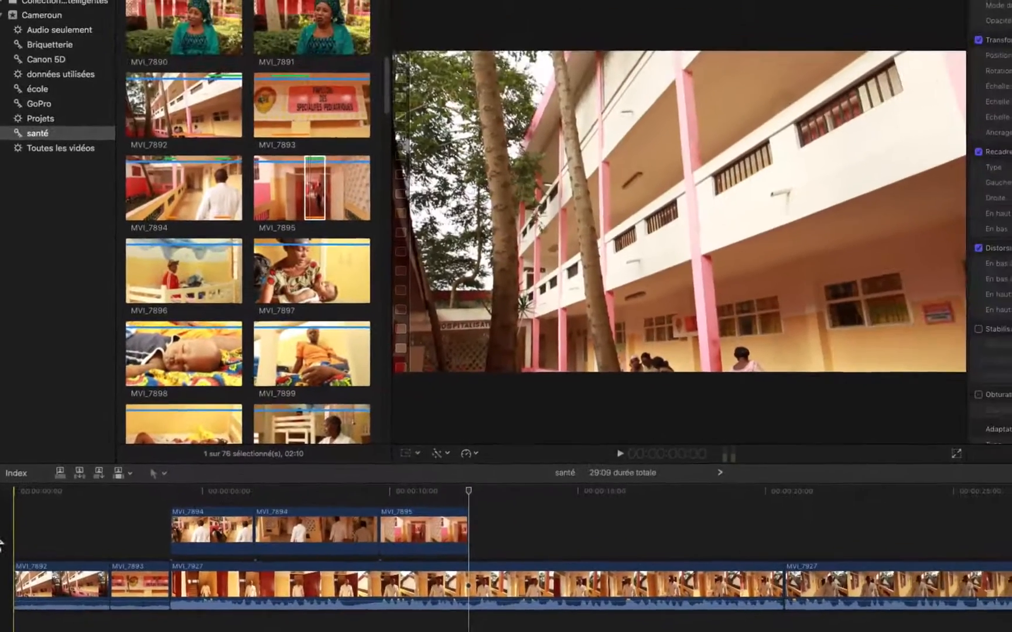
key("space")
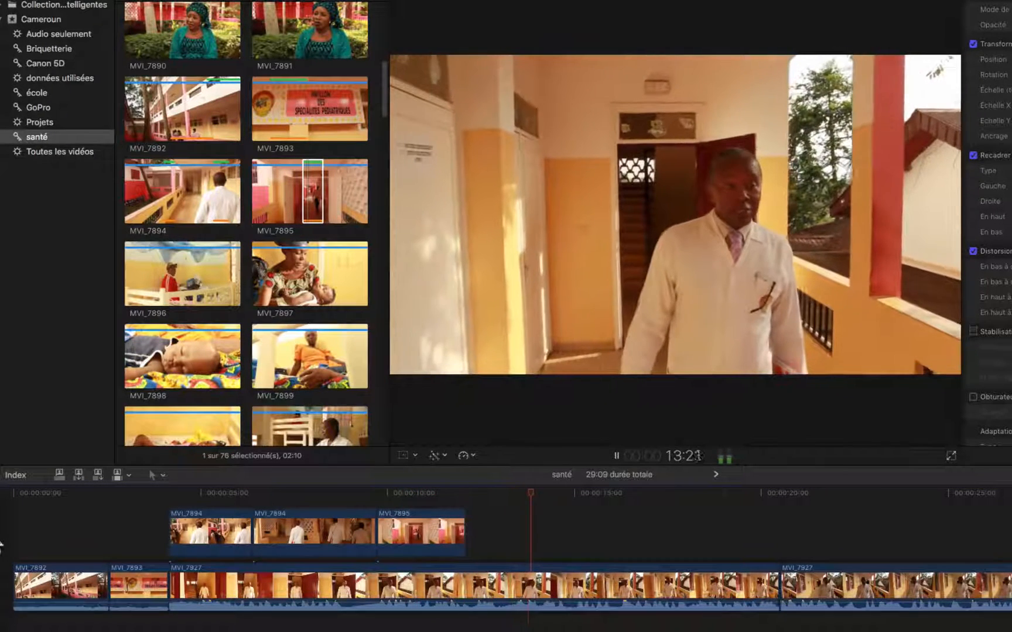
- Stop playback and set source edits back to Tout so that both video and audio are included
key("space")
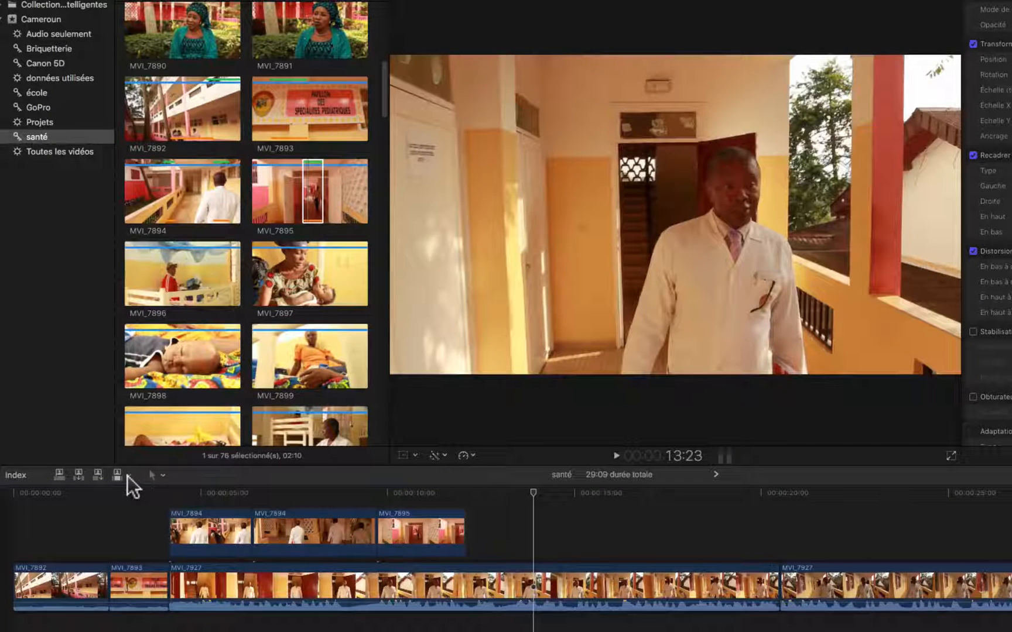
left_click(127, 475)
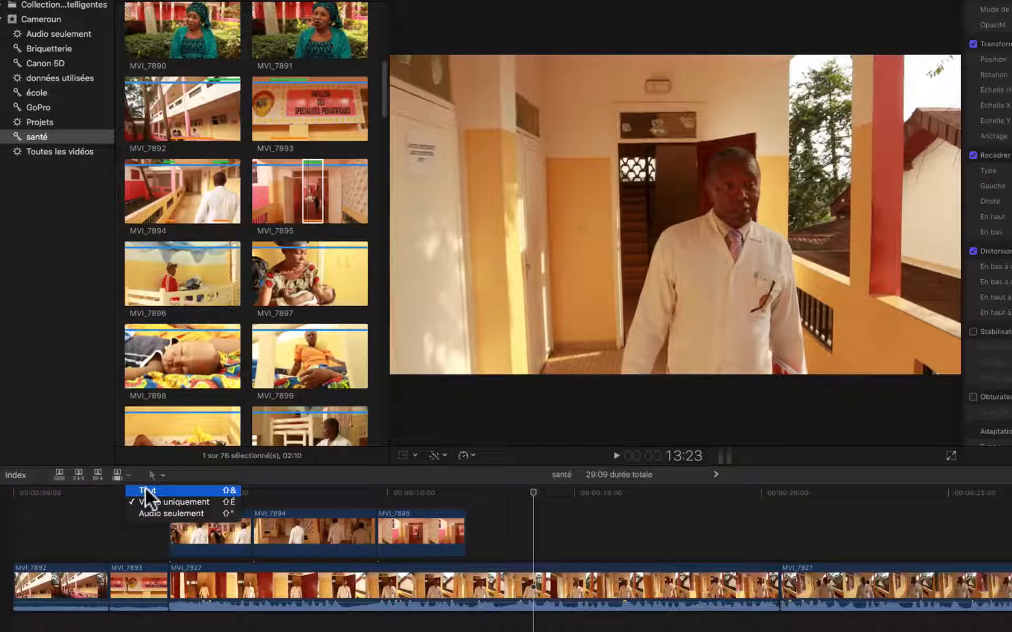
left_click(145, 489)
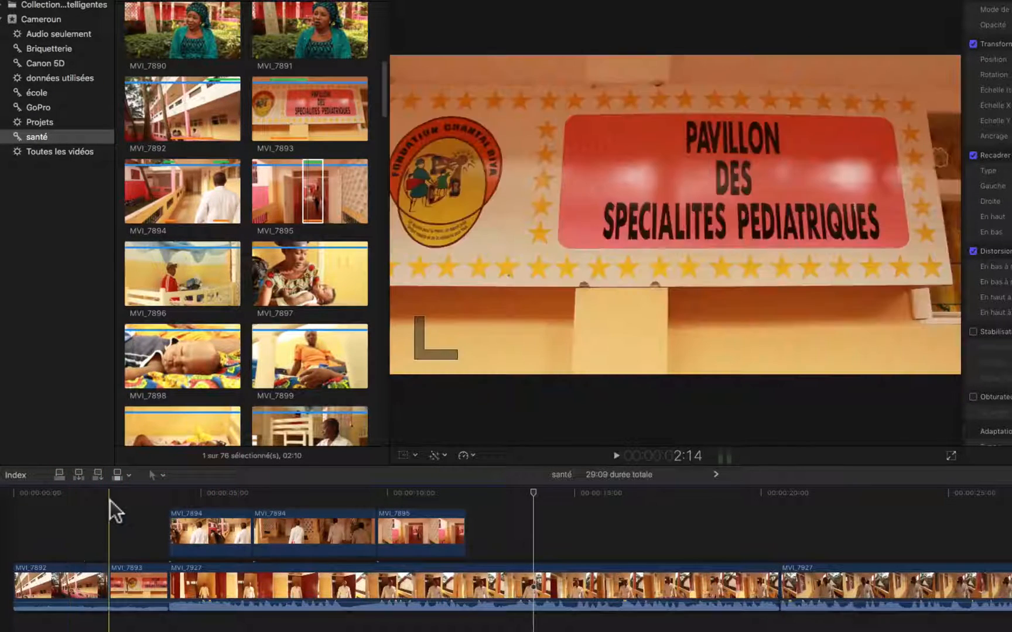
left_click(233, 444)
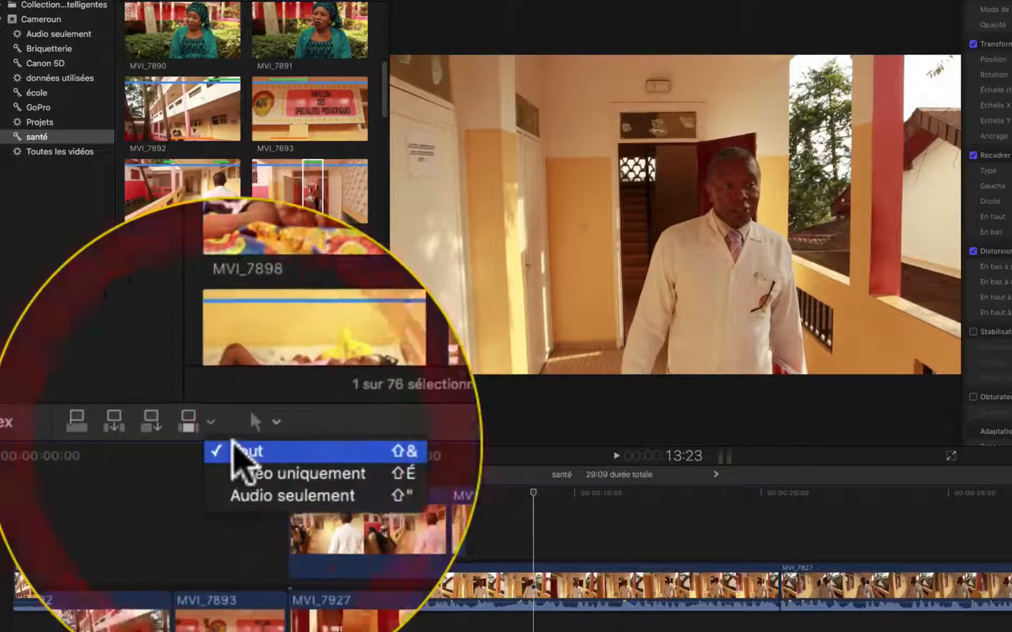
left_click(237, 452)
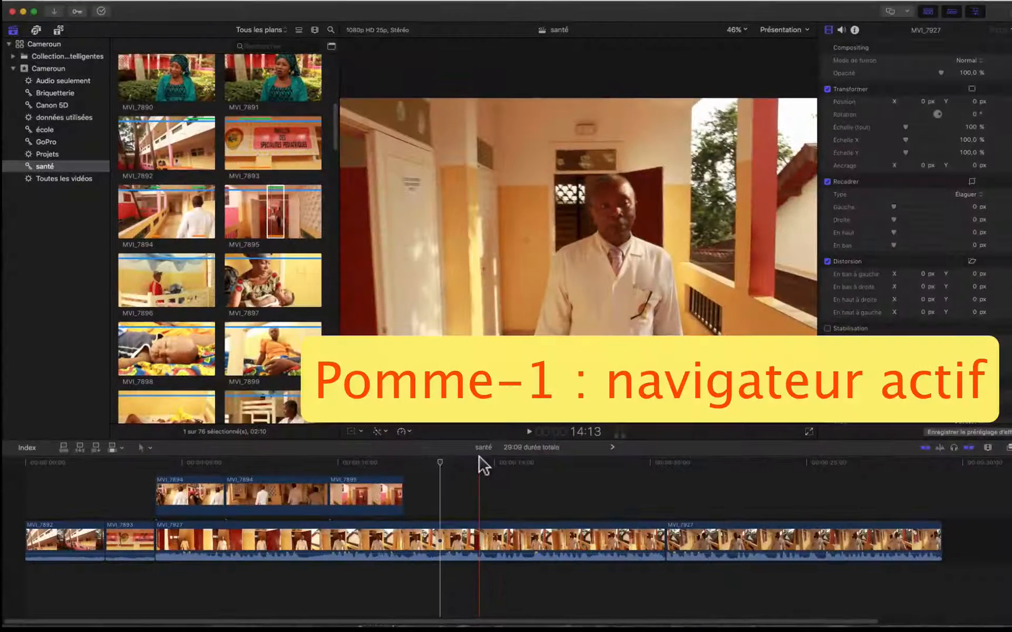
- Alternate the focus between the browser and the timeline, selecting the 03:08 range of MVI_7894 in the browser
key("super+1")
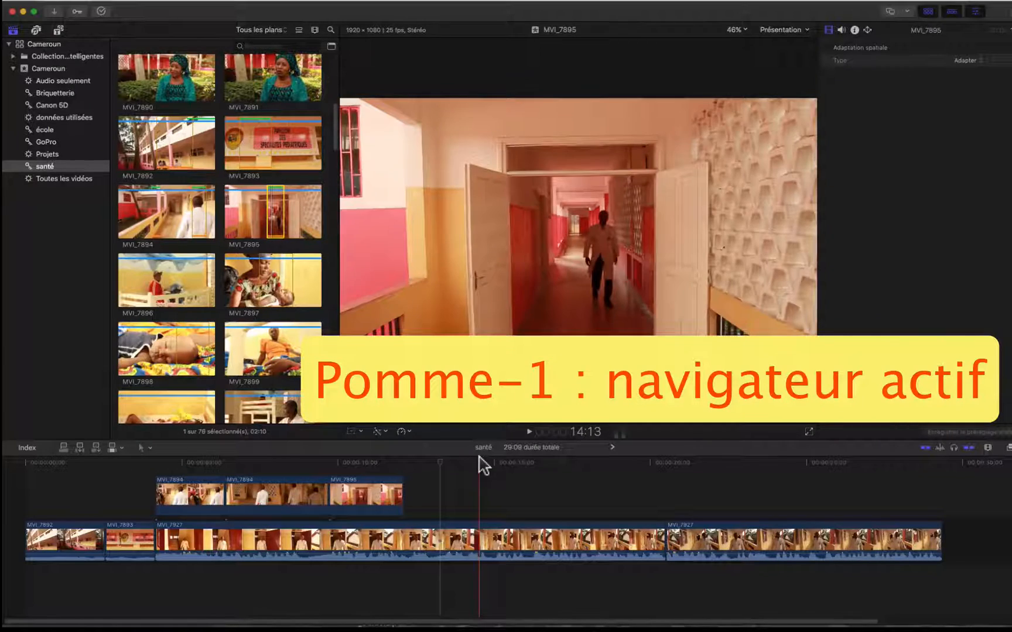
key("super+2")
left_click(220, 49)
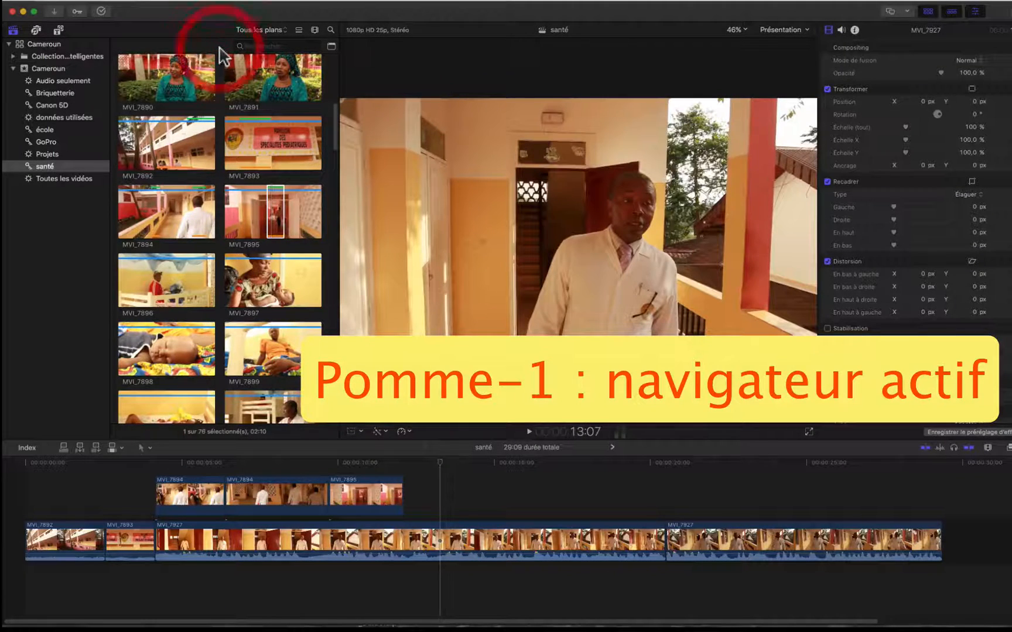
left_click(199, 213)
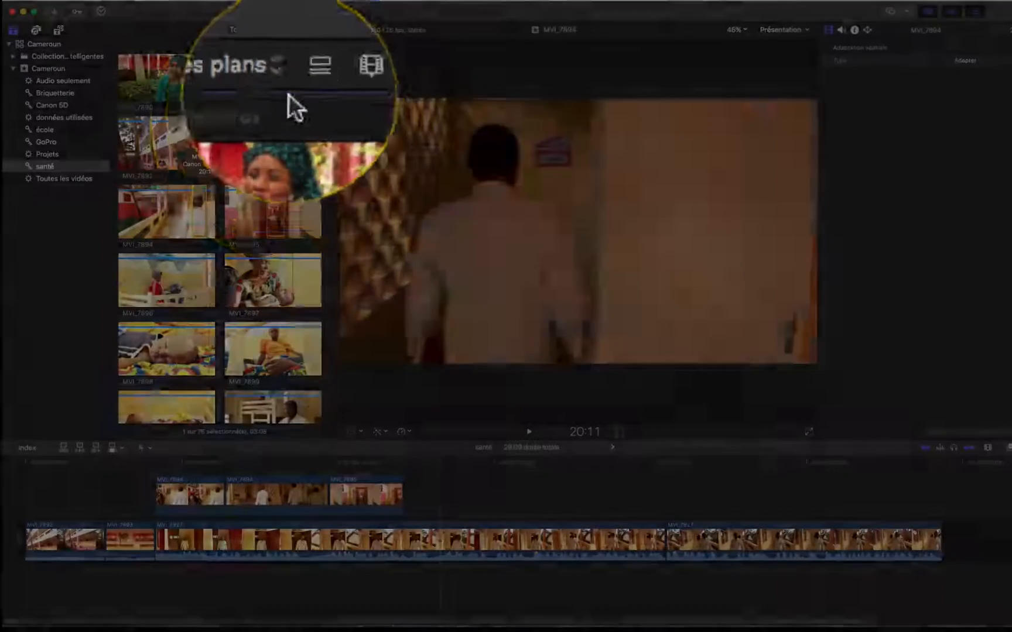
key("super+2")
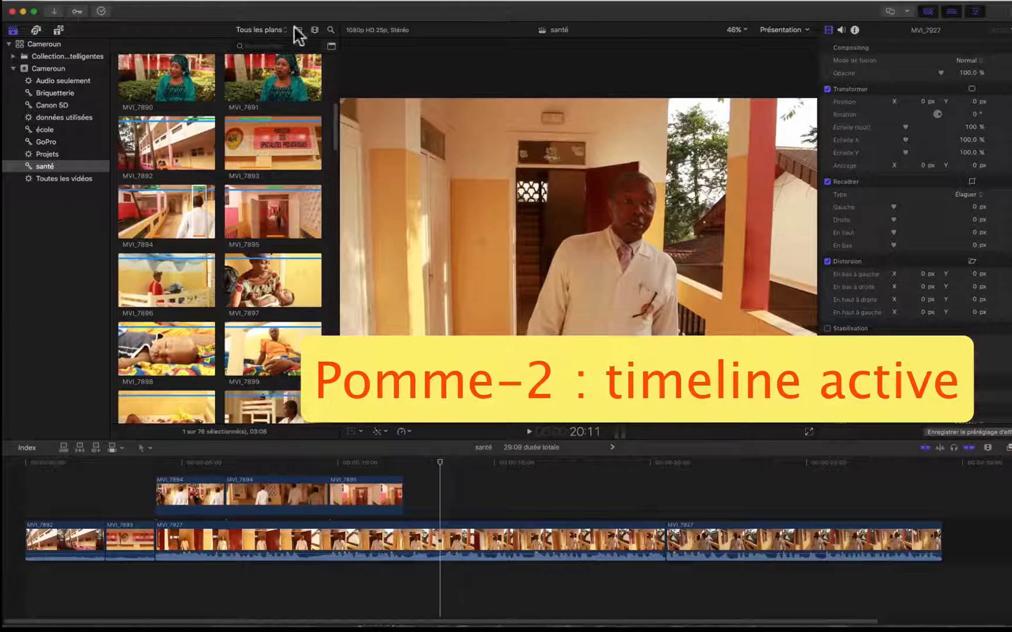
key("super+1")
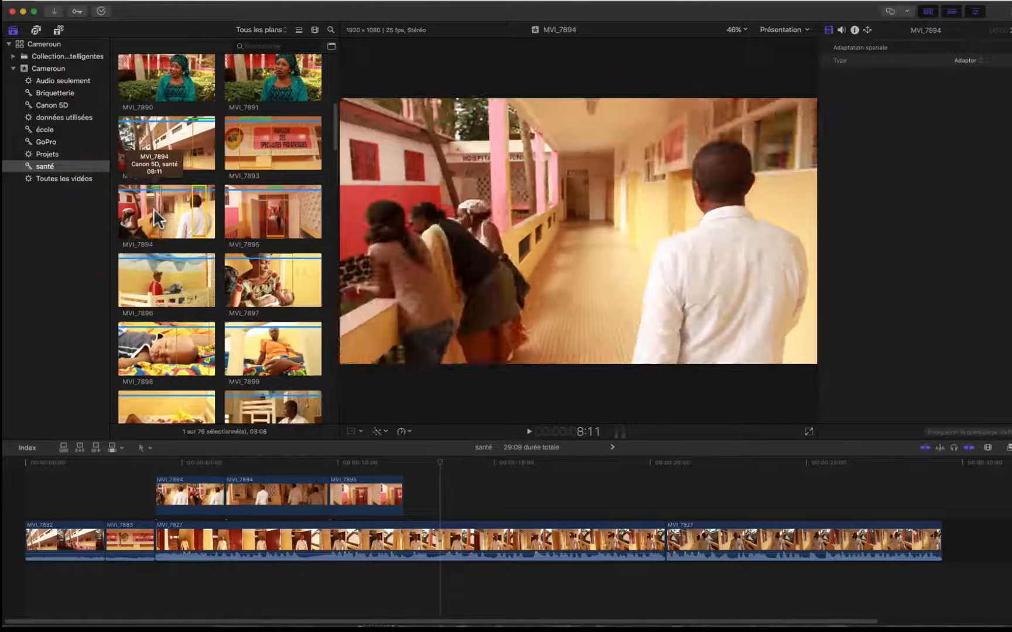
left_click(158, 214)
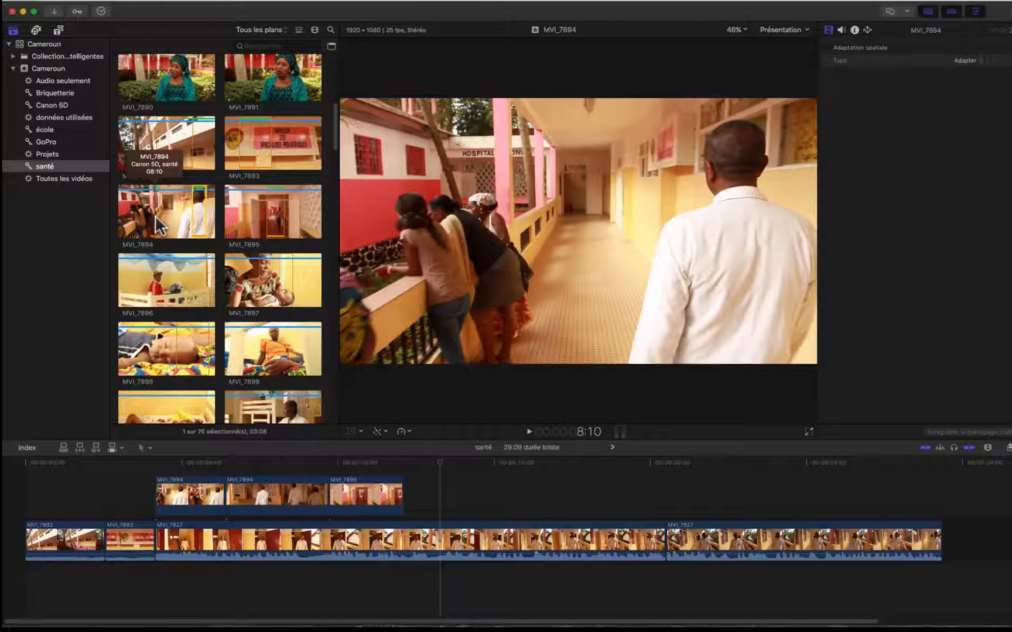
key("super+2")
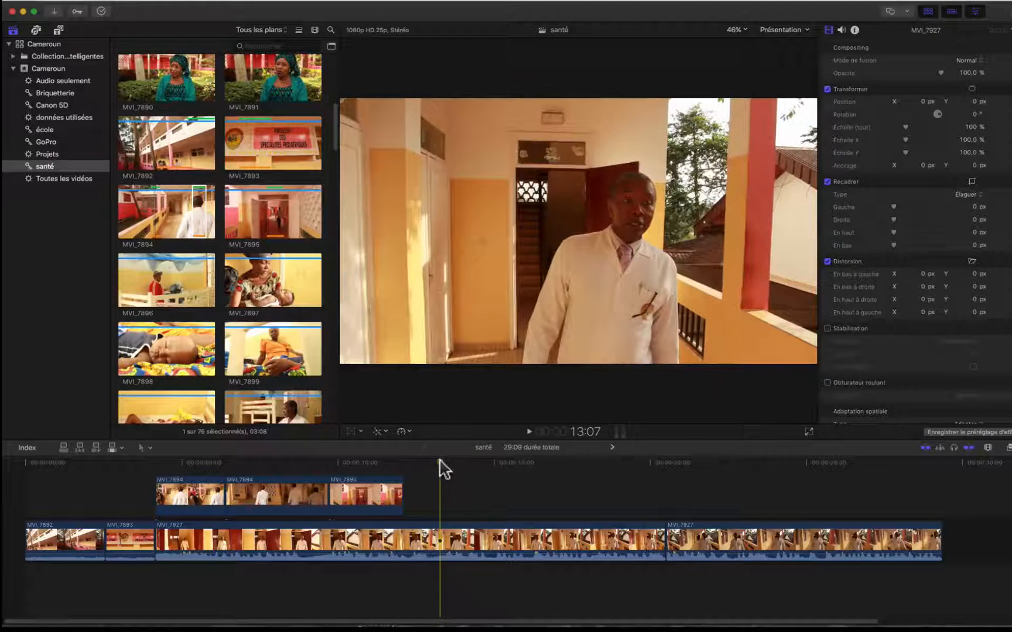
- Connect the 01:22 range of MVI_7897 with its audio above the main storyline at the start of the second MVI_7927 clip
left_click_drag(440, 460, 666, 481)
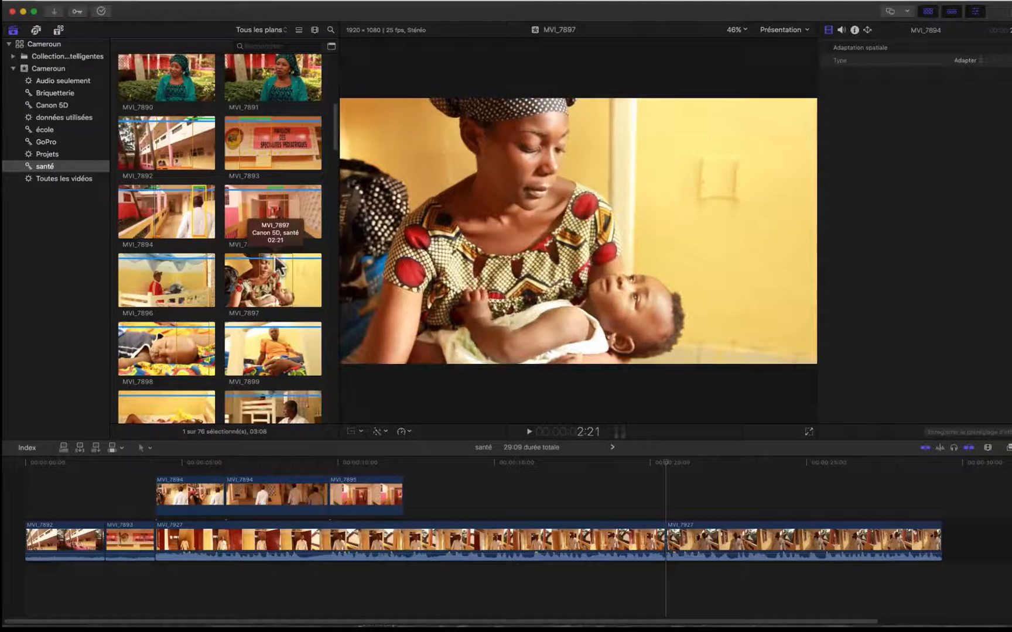
left_click(269, 272)
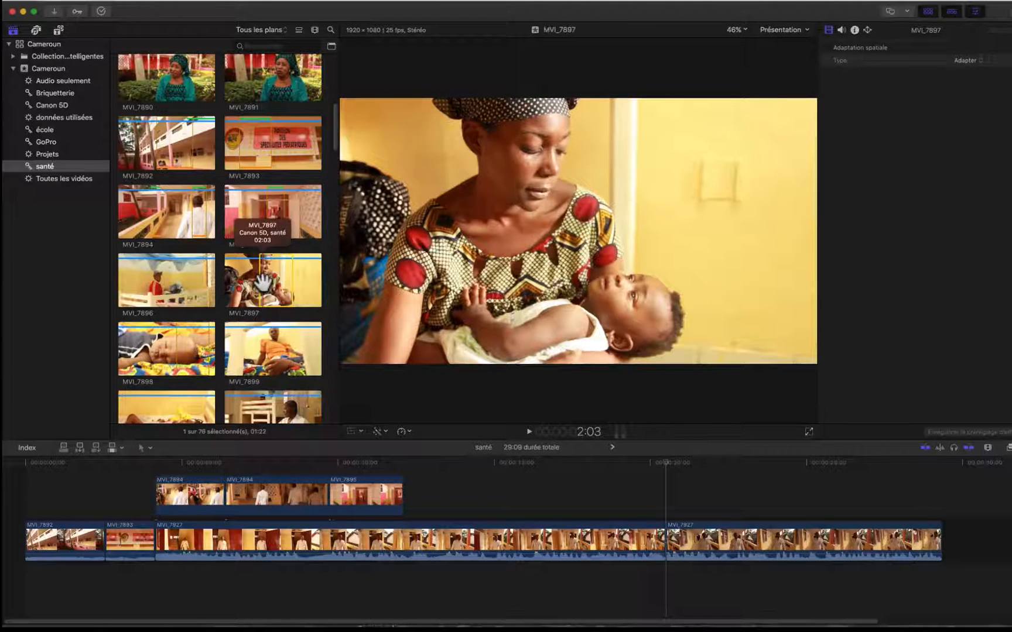
key("q")
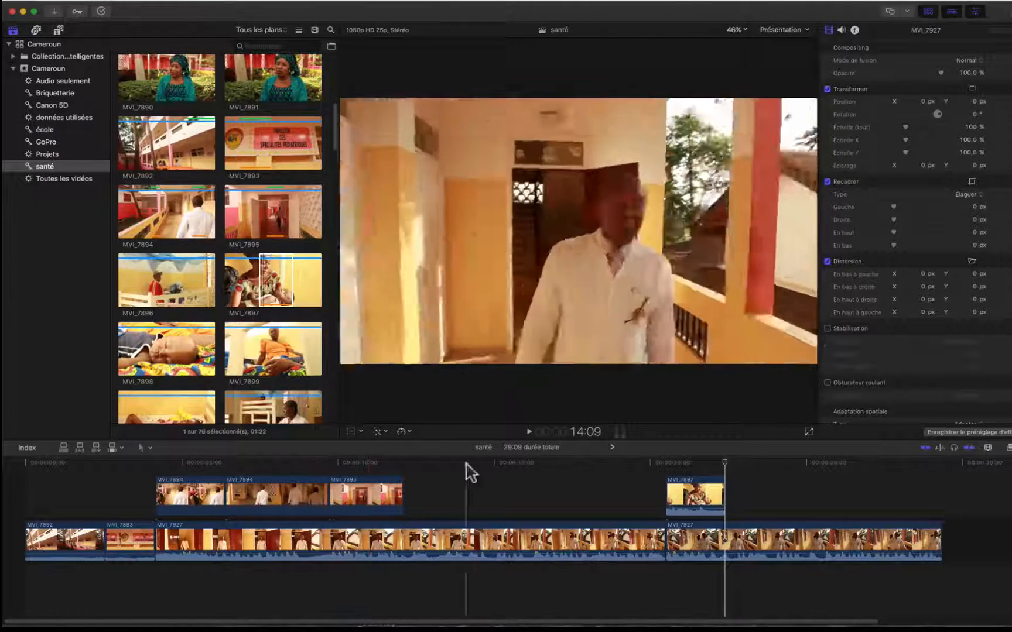
- Place the playhead at 15:15 in the first MVI_7927 clip and switch the focus between it and the browser's 01:15 range of MVI_7893
left_click(474, 483)
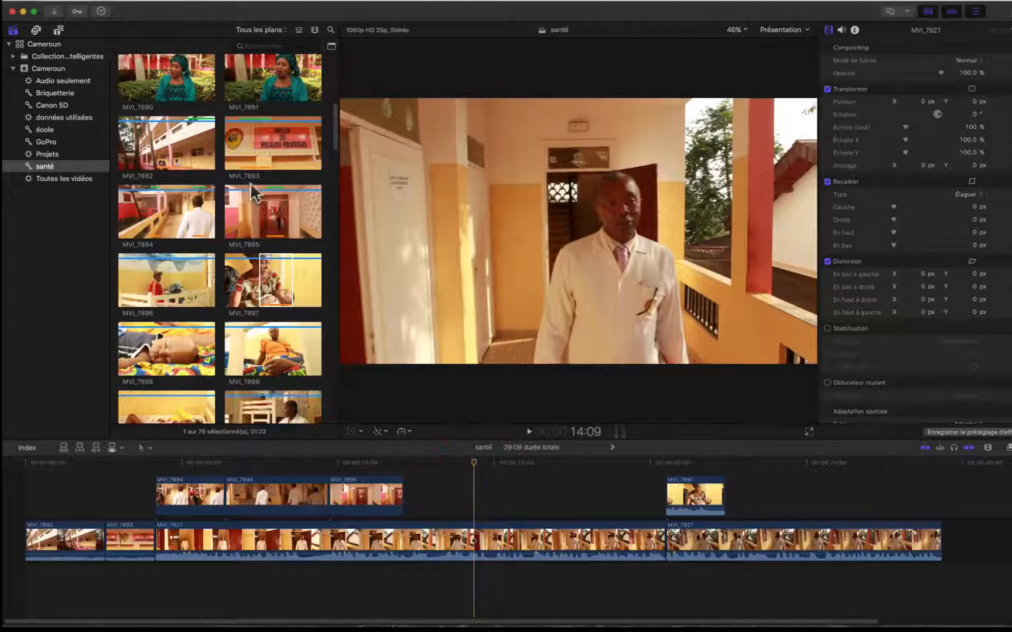
left_click(269, 141)
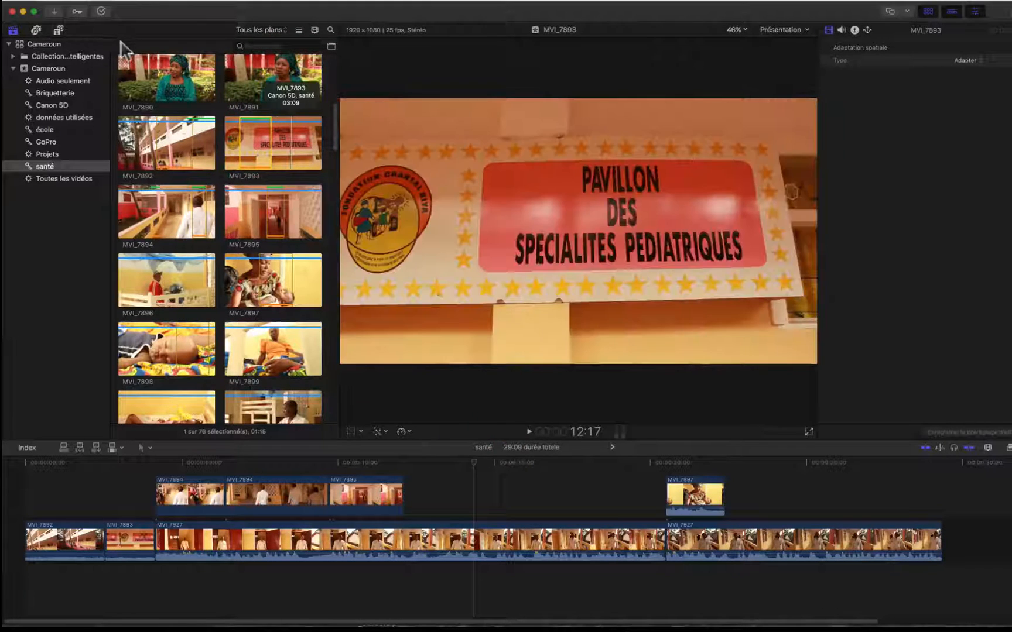
left_click(507, 491)
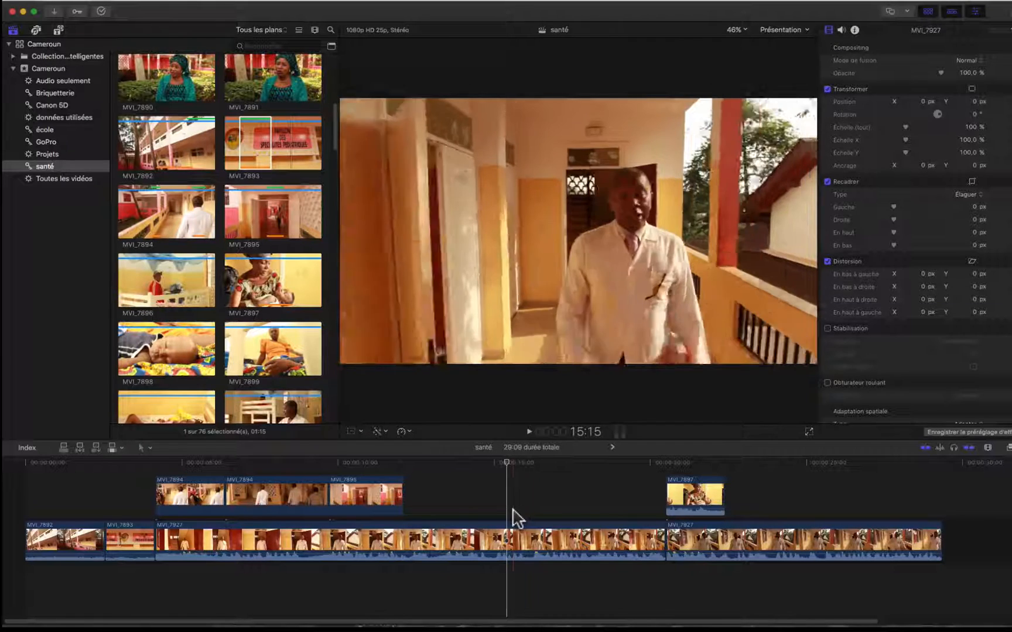
key("super+1")
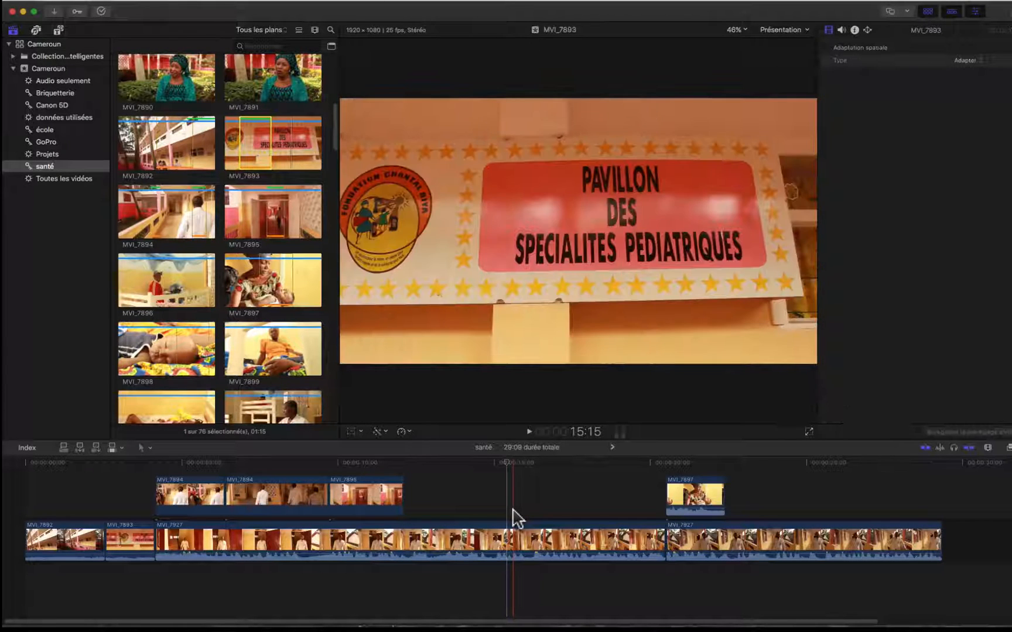
key("super+2")
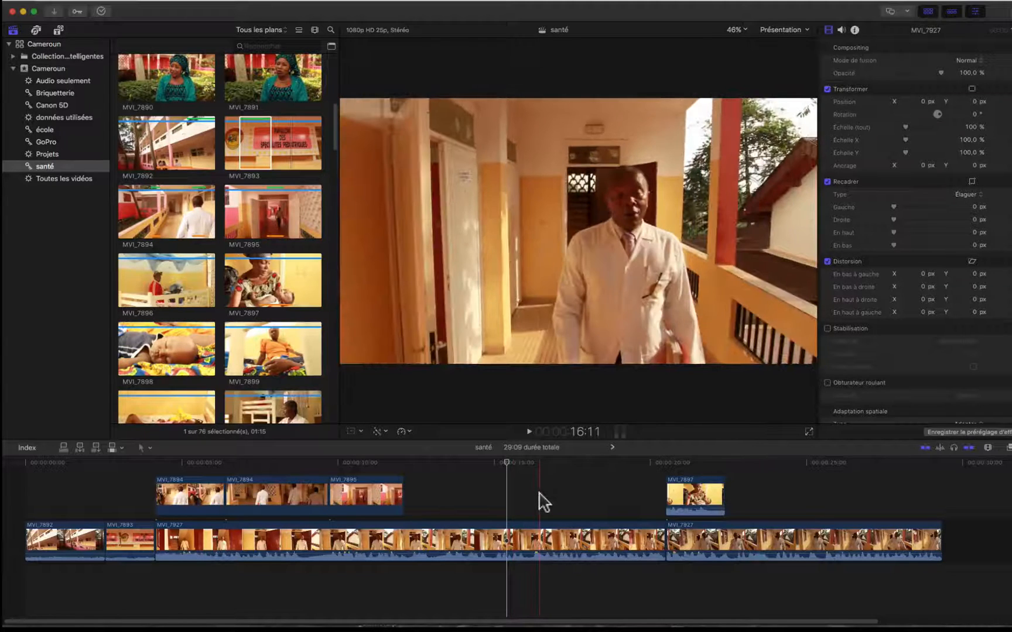
- Play short stretches of MVI_7893 in the browser and of the santé timeline alternately, ending with the timeline active
key("super+1")
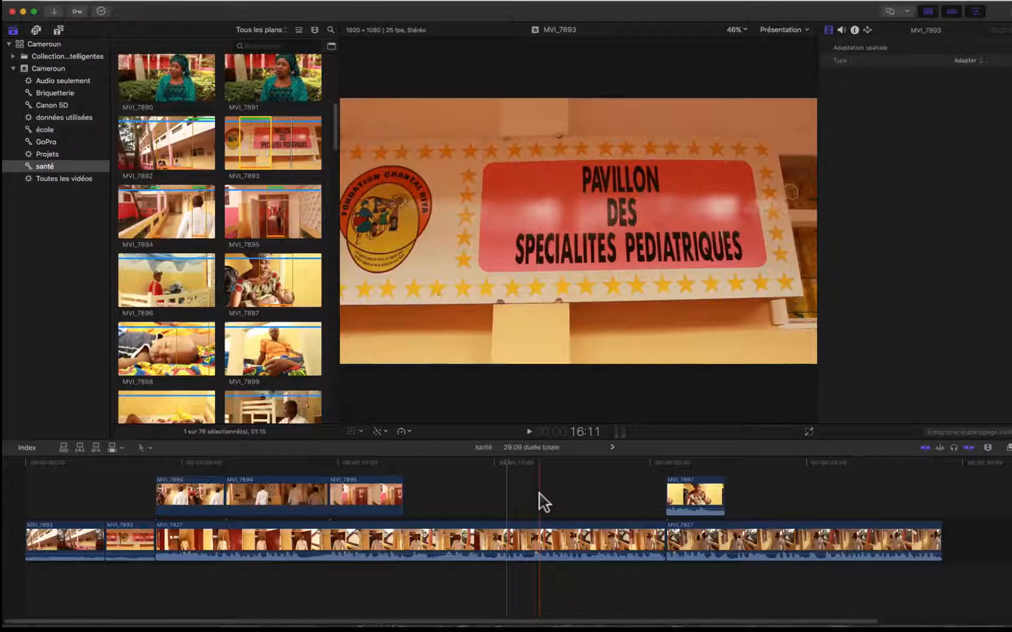
key("space")
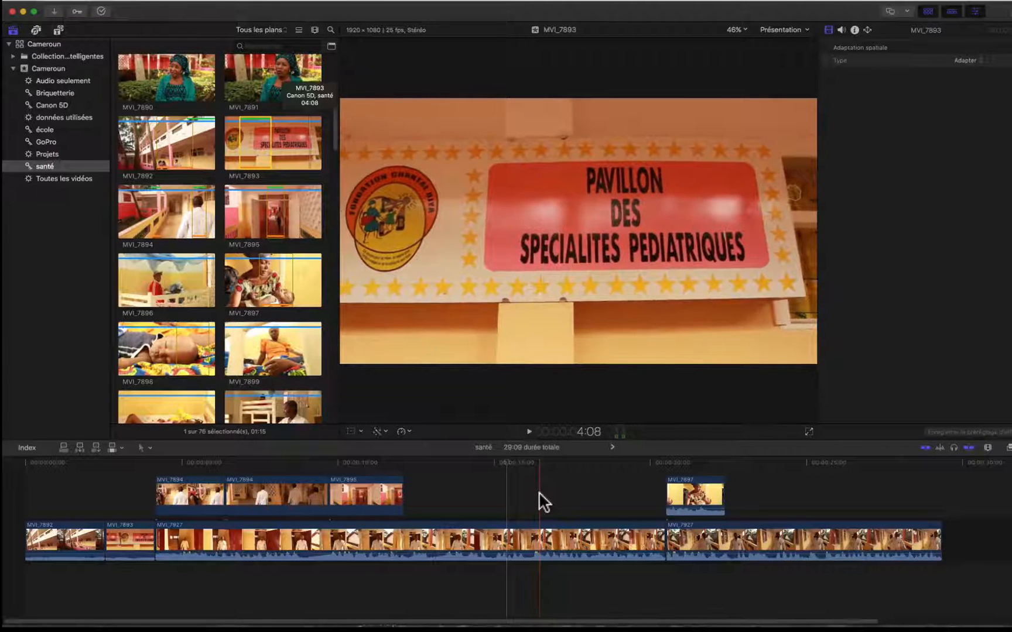
left_click(539, 493)
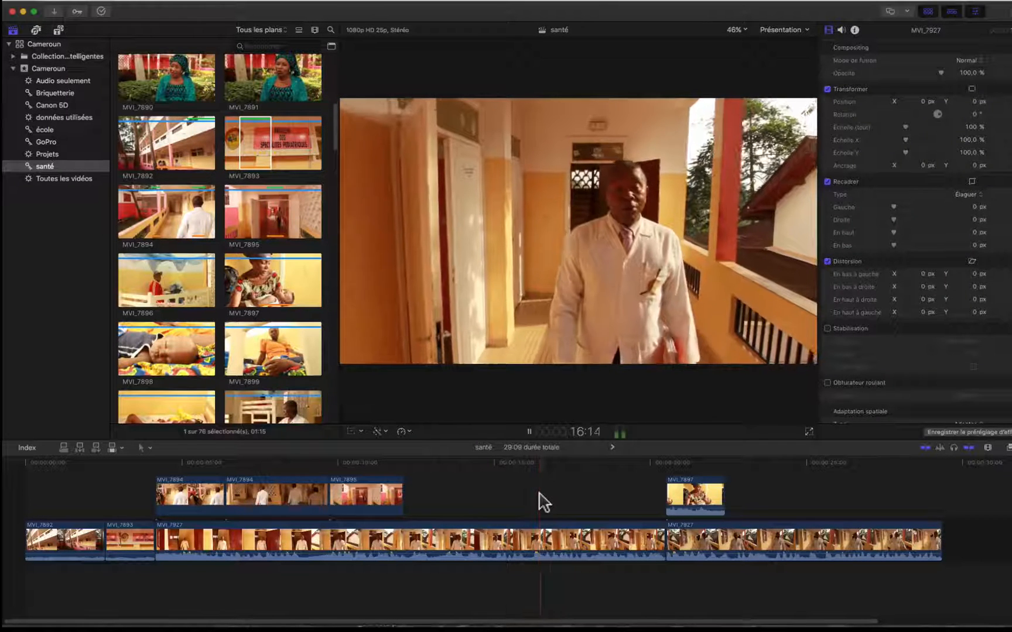
key("space")
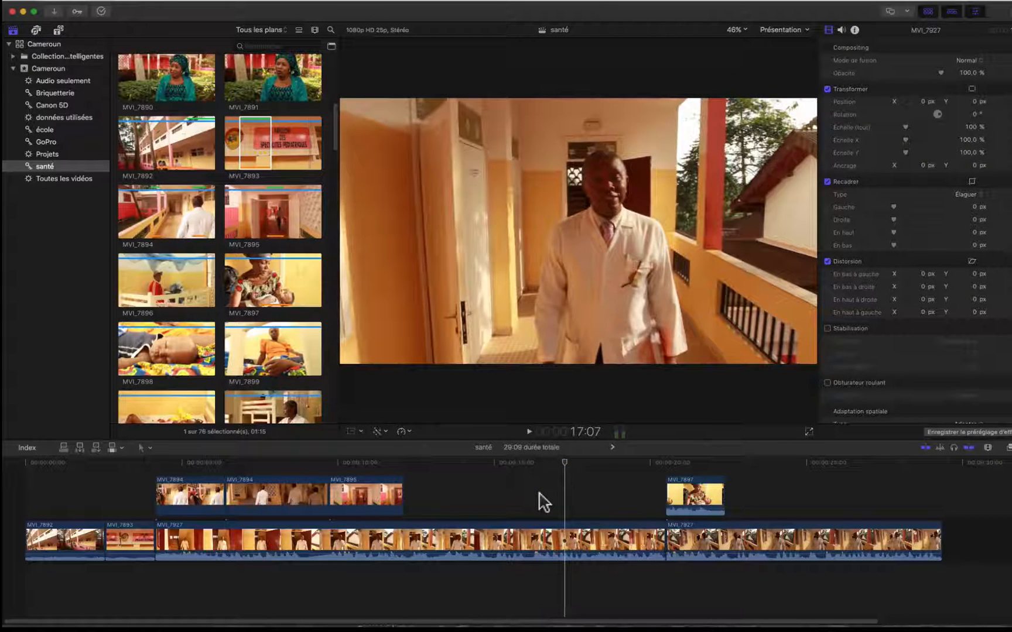
key("super+1")
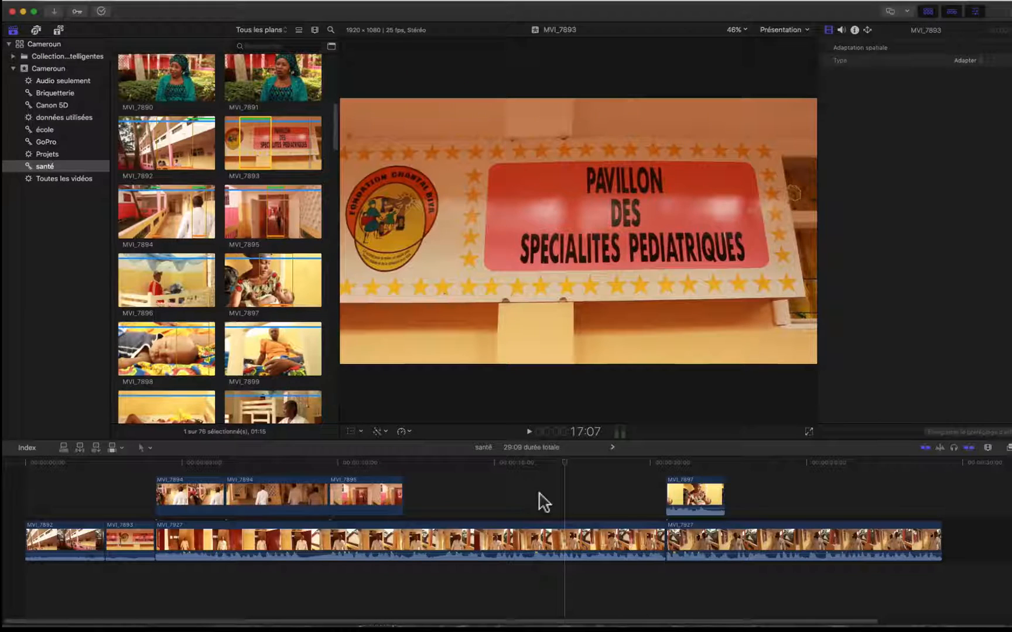
key("space")
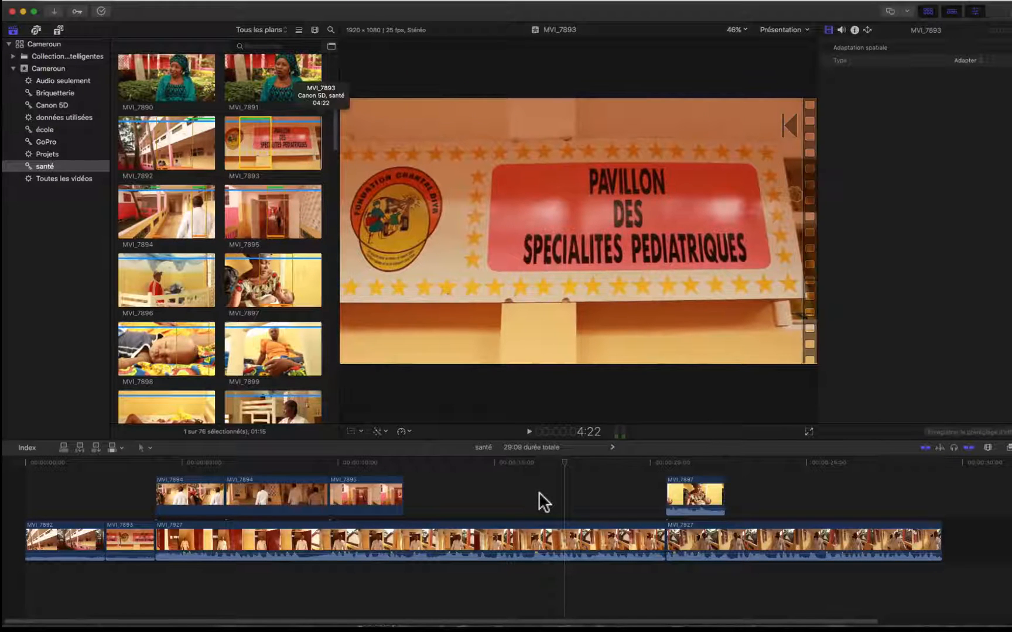
key("super+2")
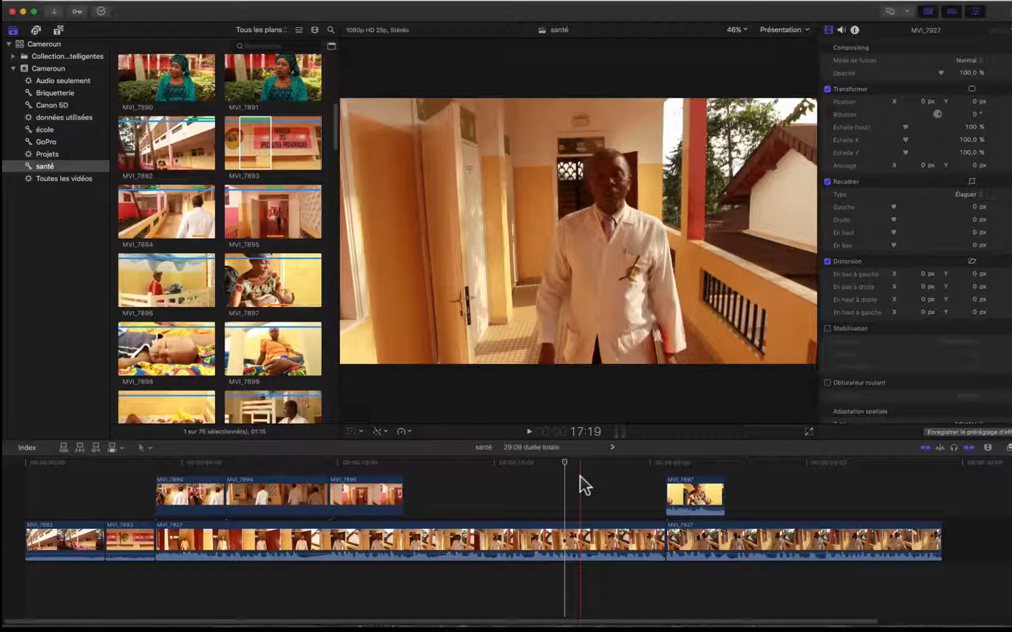
- Move the playhead cut by cut back to the start of the first connected MVI_7894, and forward to the end of MVI_7895
key("Up")
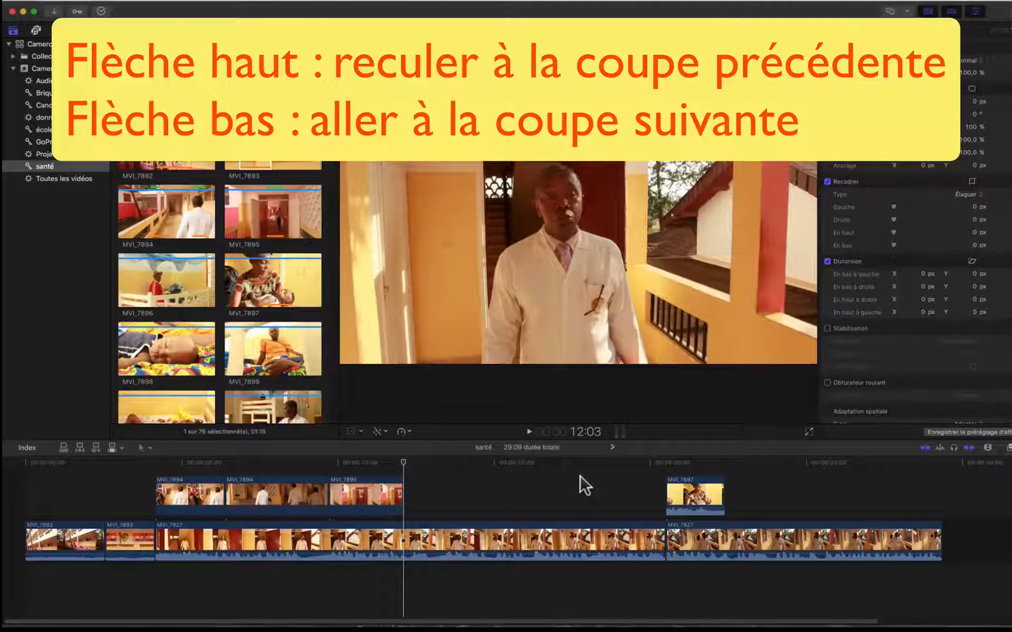
key("Up")
key("Up")
key("Up")
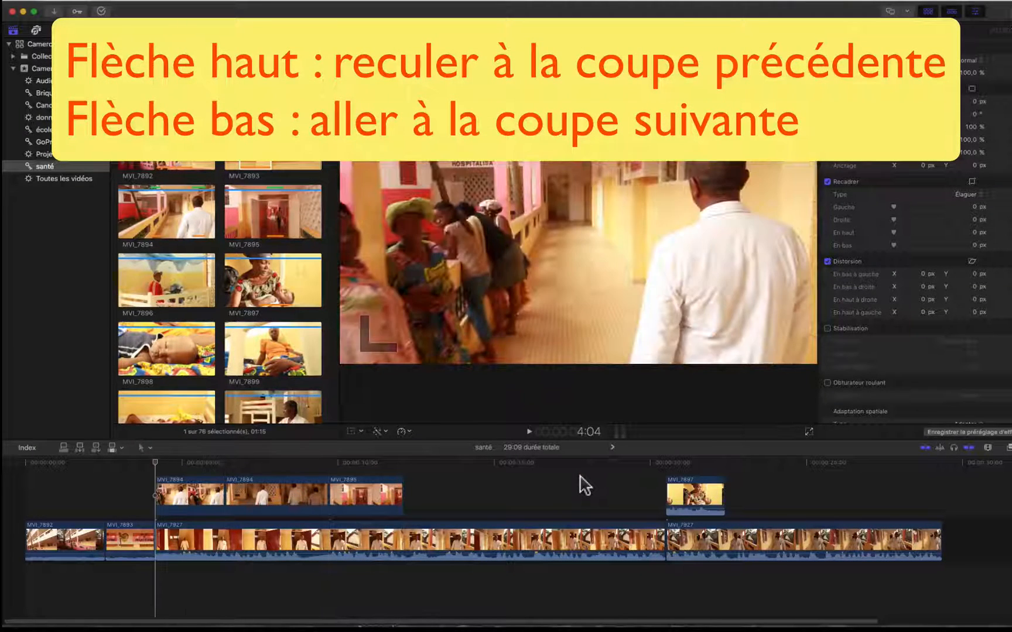
key("Down")
key("Down")
key("Down")
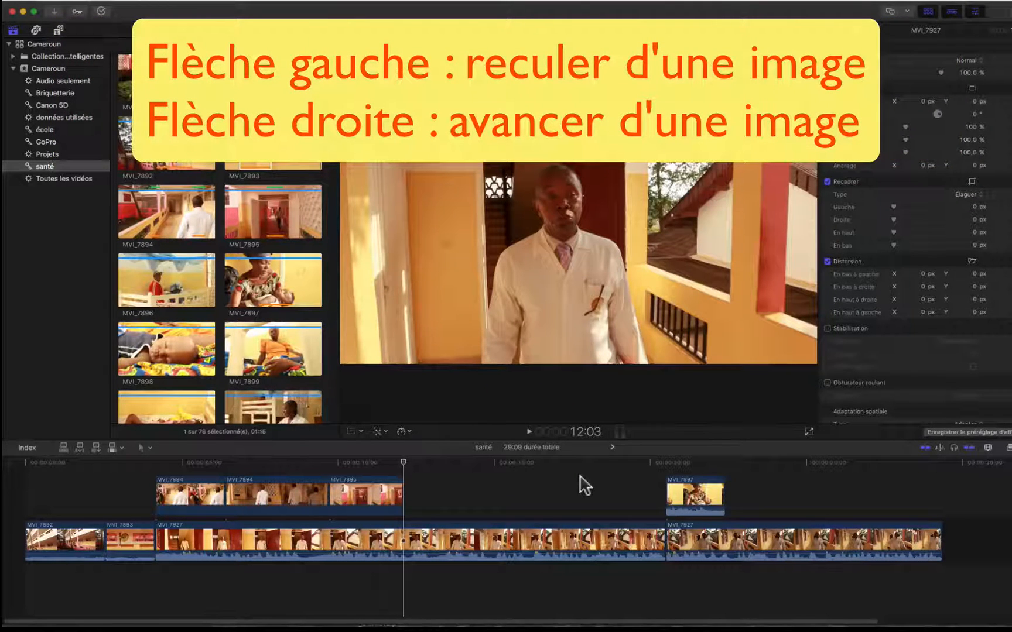
- Step the playhead frame by frame forward to 12:06 and back to the end of the connected MVI_7895 at 12:03
key("Right")
key("Right")
key("Right")
key("Right")
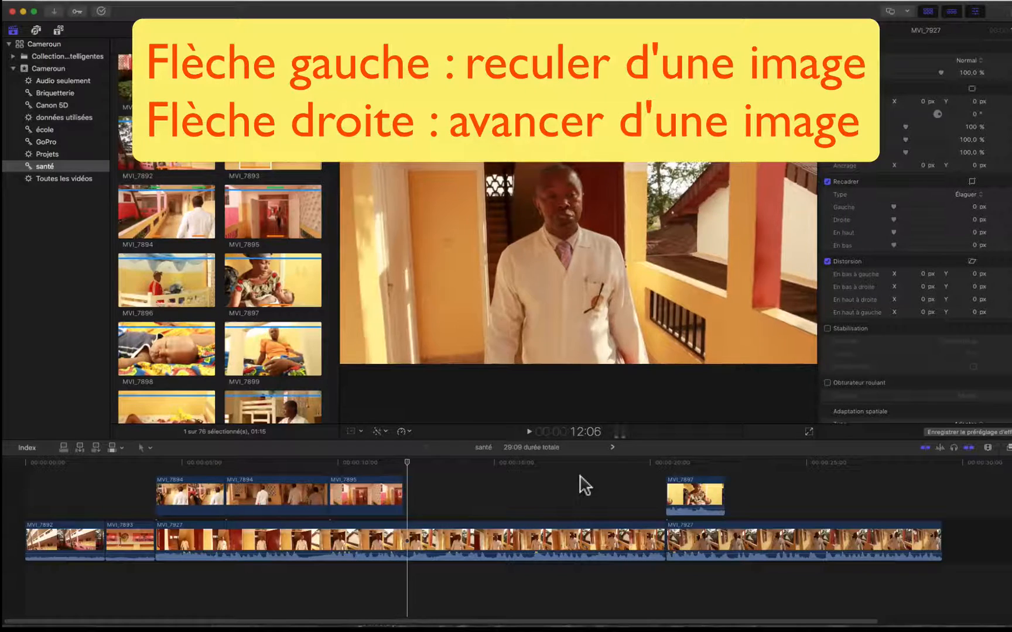
key("Left")
key("Left")
key("Left")
key("Left")
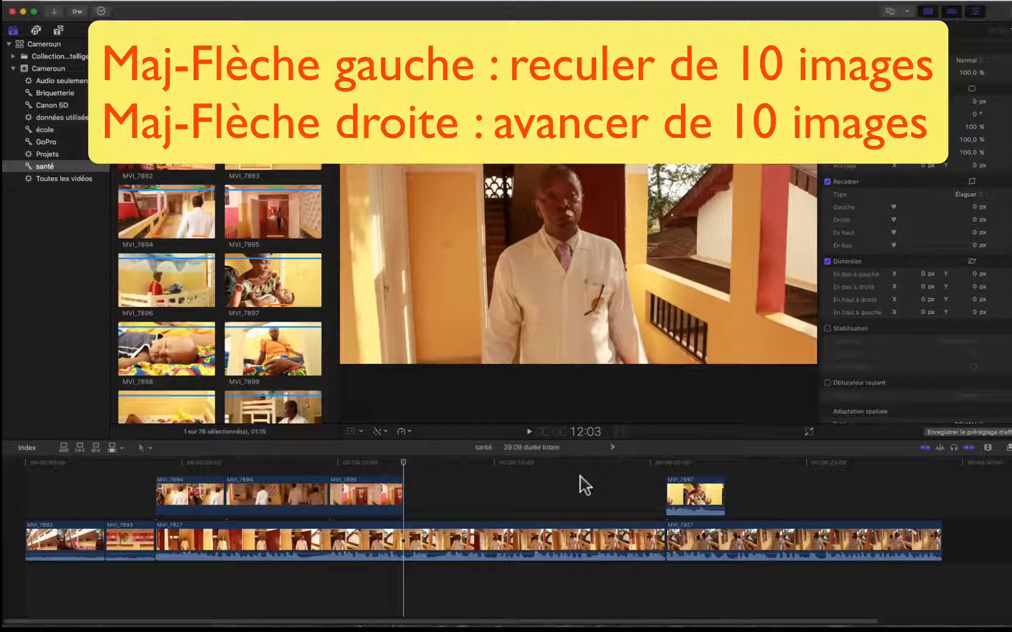
- Advance the playhead in ten-frame steps to 14:03, and move it back in ten-frame steps into the connected MVI_7895 clip
key("shift+Right")
key("shift+Right")
key("shift+Right")
key("shift+Right")
key("shift+Right")
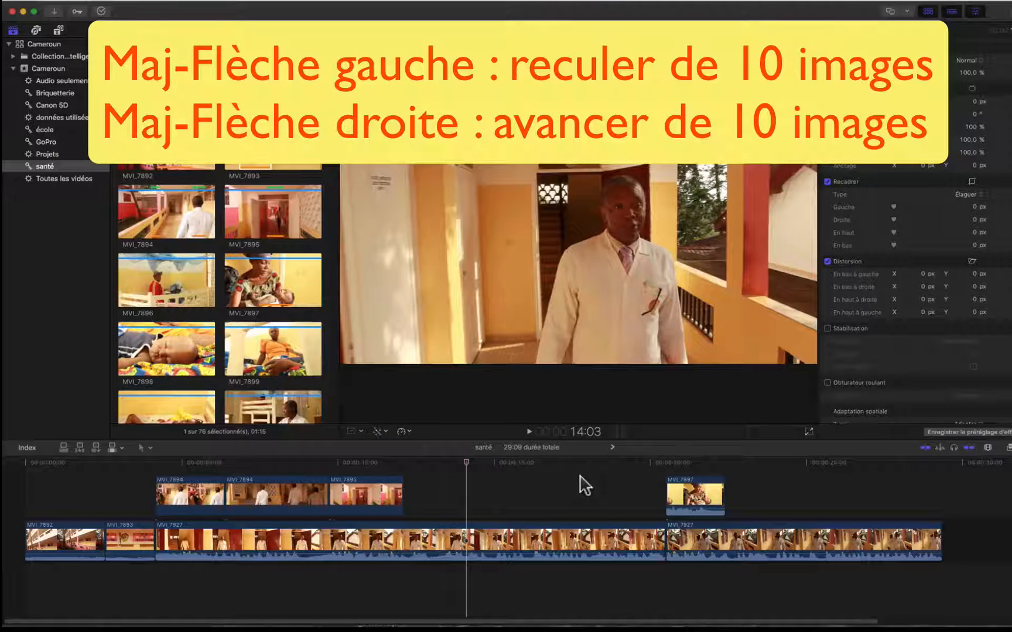
key("shift+Left")
key("shift+Left")
key("shift+Left")
key("shift+Left")
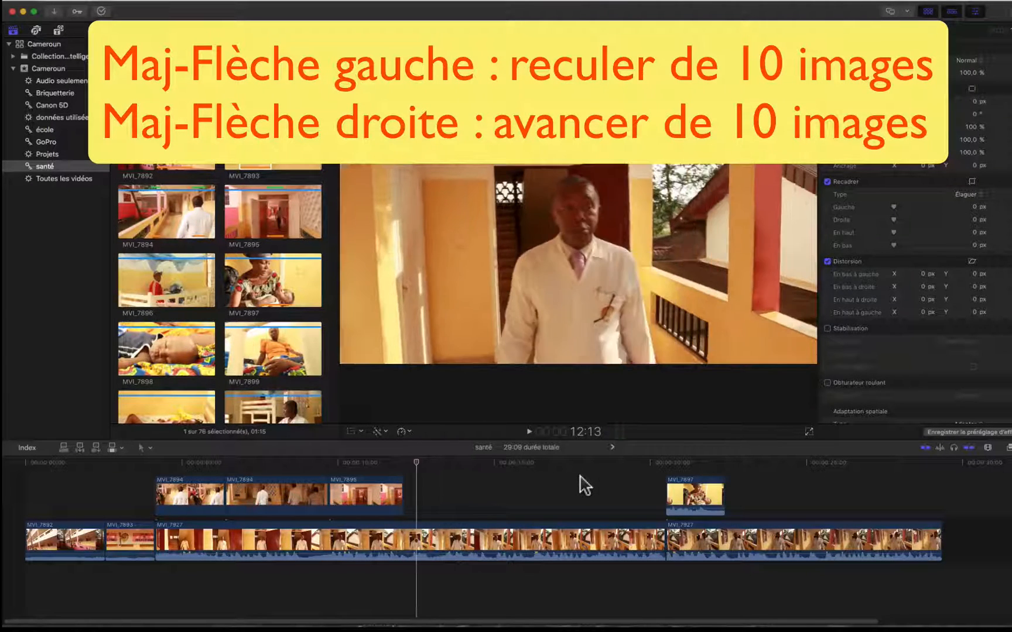
key("shift+Left")
key("shift+Left")
key("shift+Left")
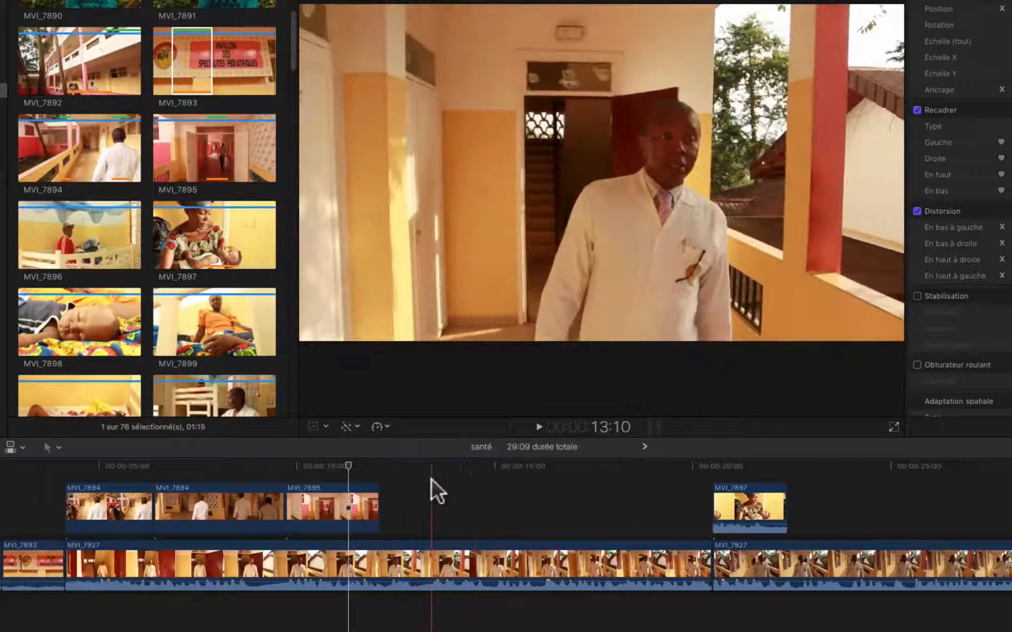
- Play the santé timeline forward at normal speed, stop, play it in reverse, and stop again
key("l")
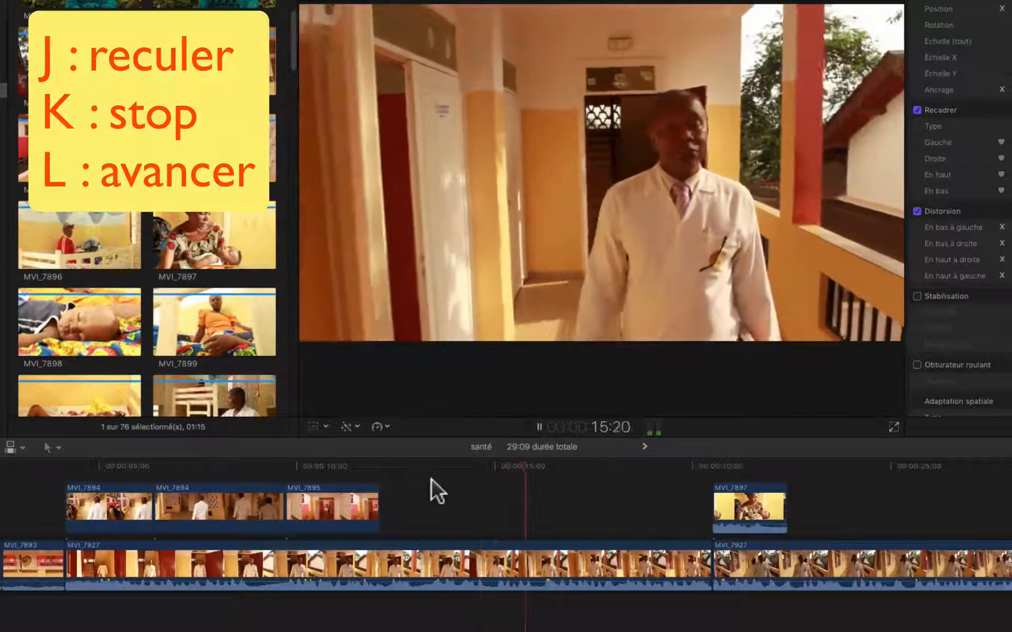
key("k")
key("j")
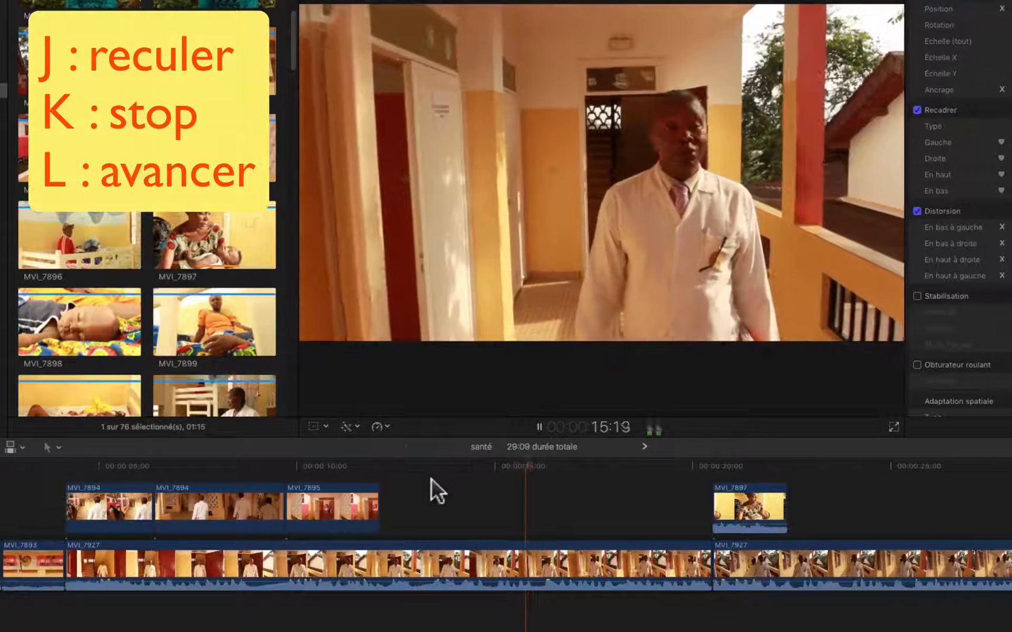
key("k")
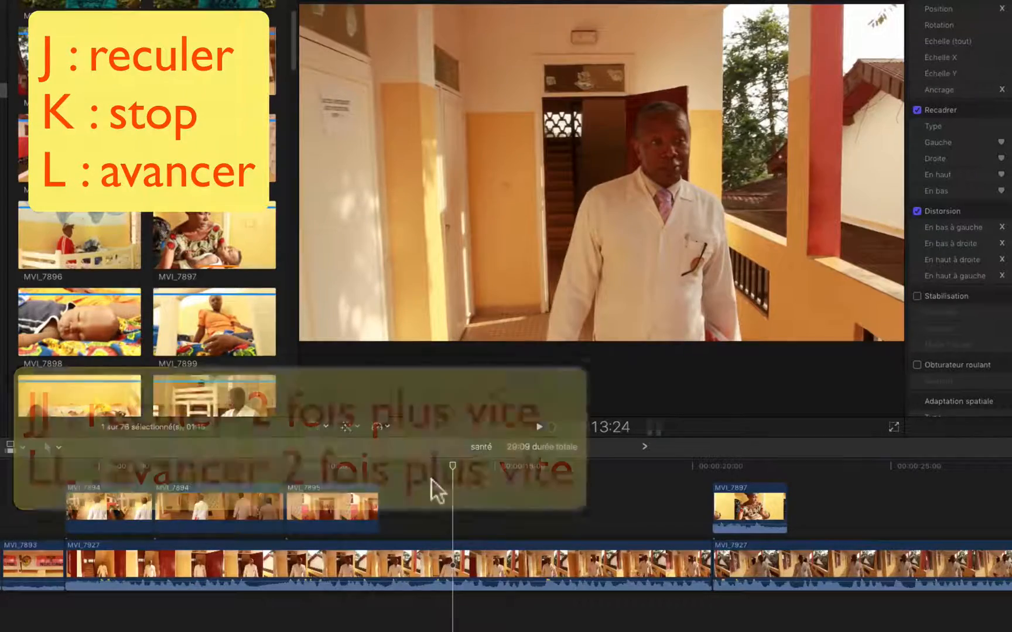
- Play the timeline forward at double speed and at eight times speed, stop, and play it in reverse to the MVI_7927 interview near 13:00
key("l")
key("l")
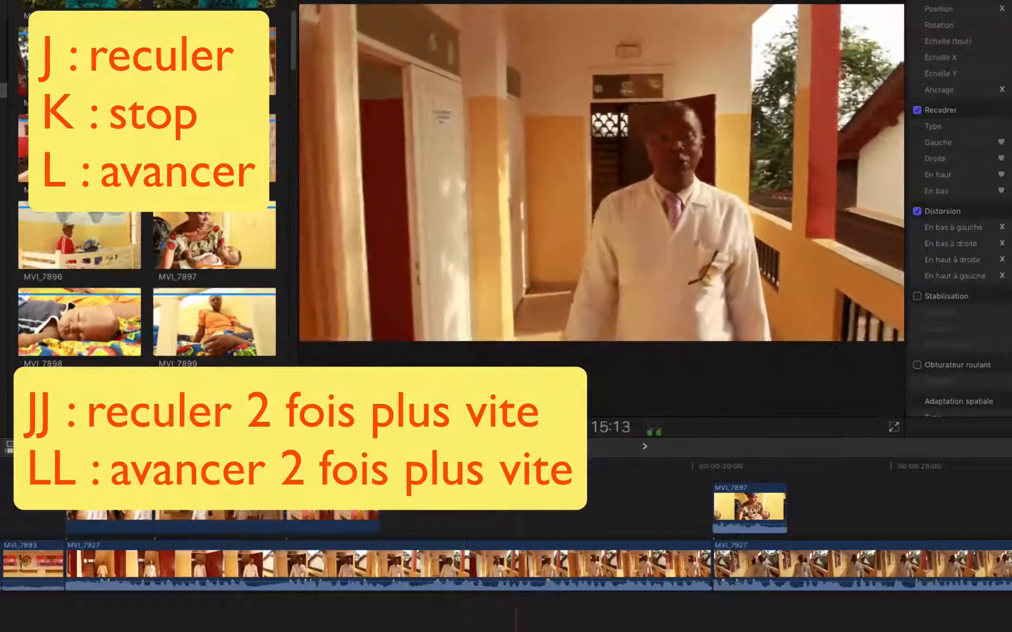
key("l")
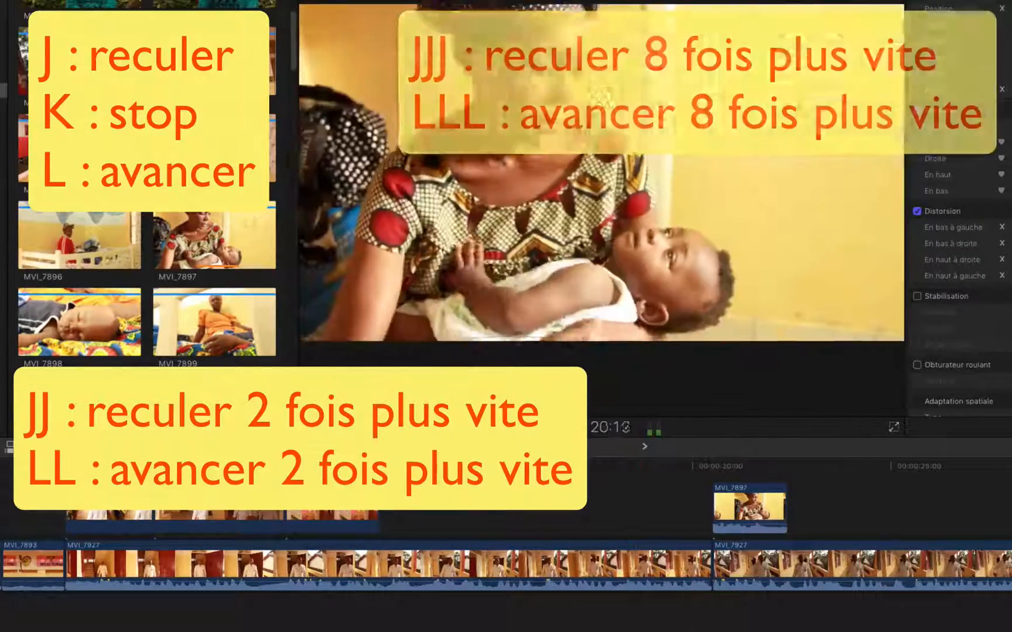
key("k")
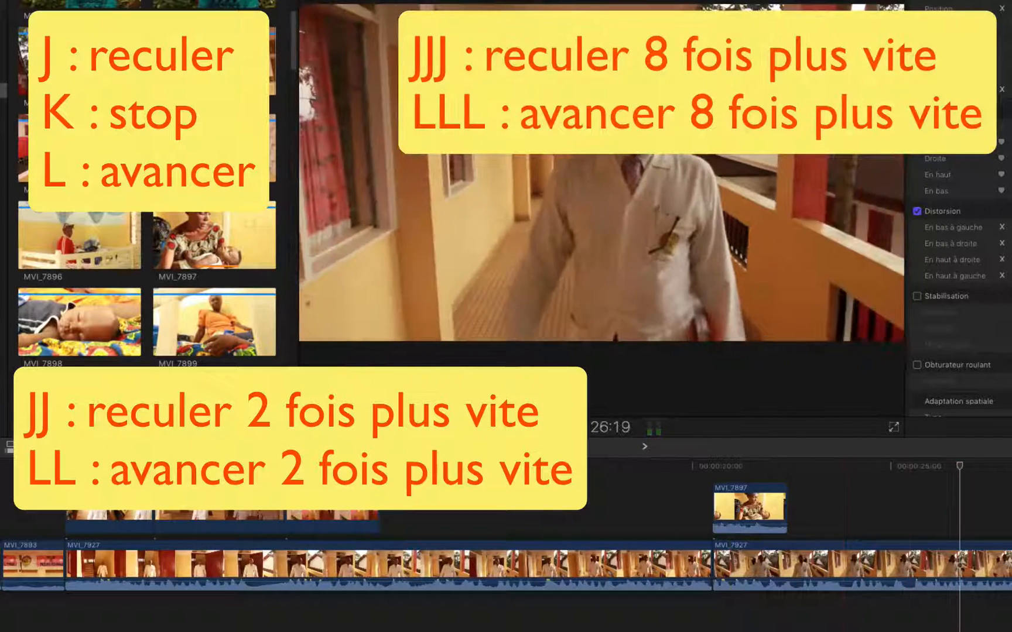
key("j")
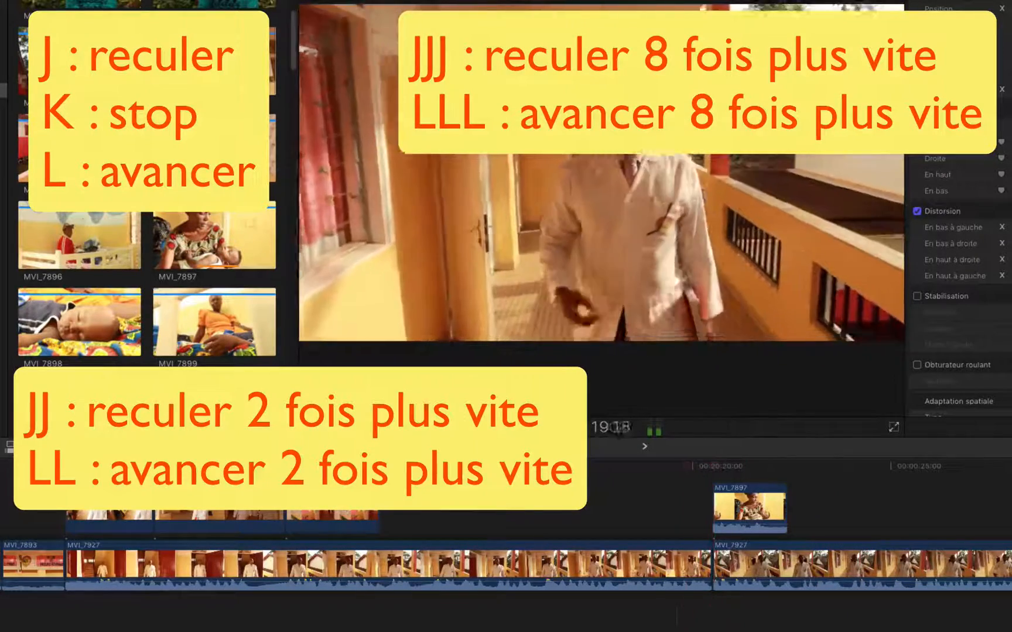
key("k")
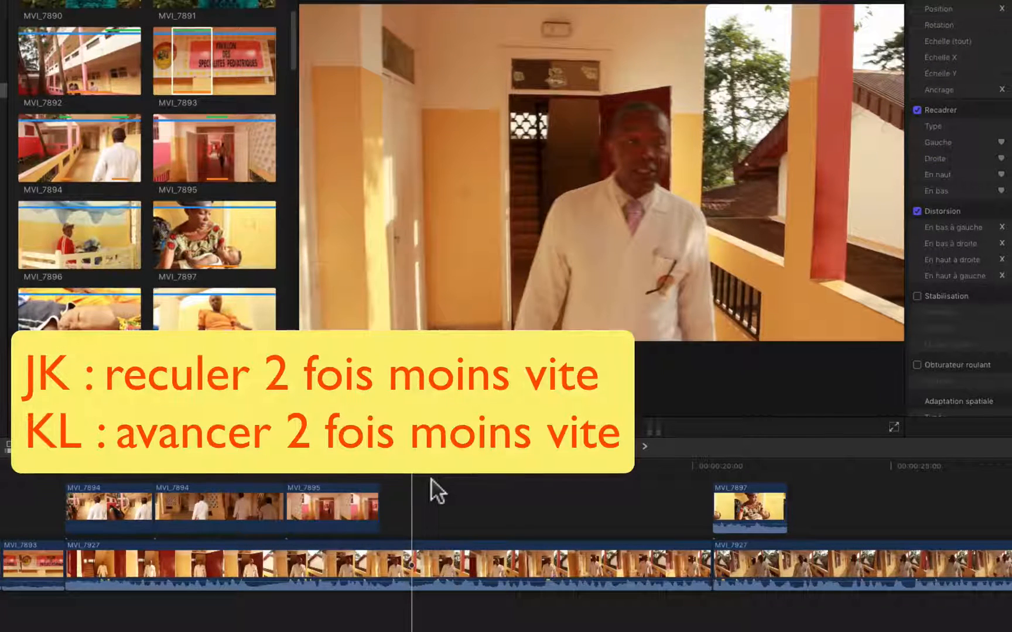
- Play the timeline at half speed forward and in reverse, and stop playback
key("k+l")
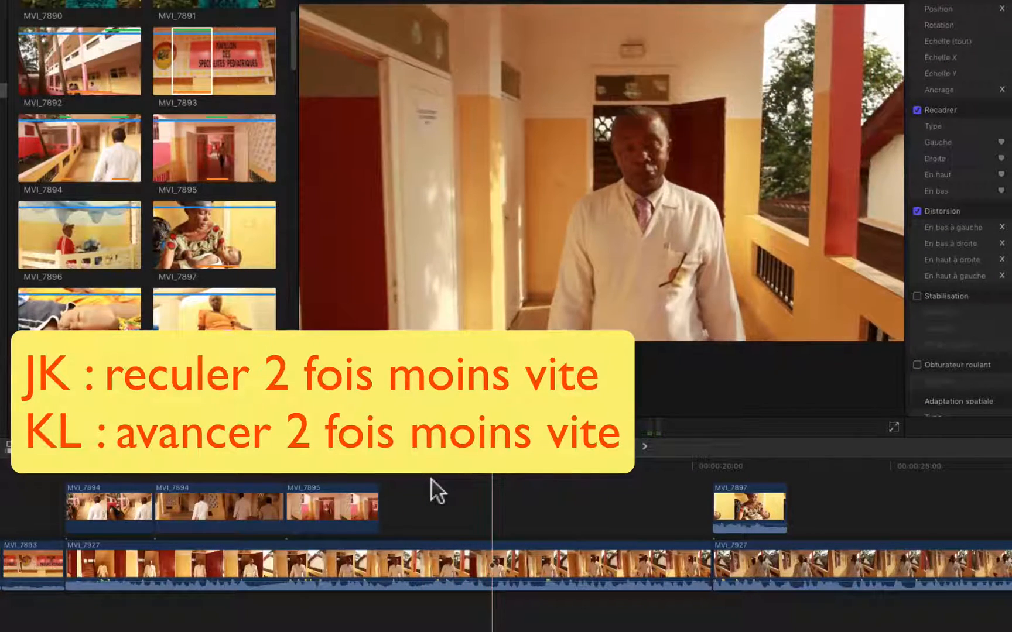
key("k+j")
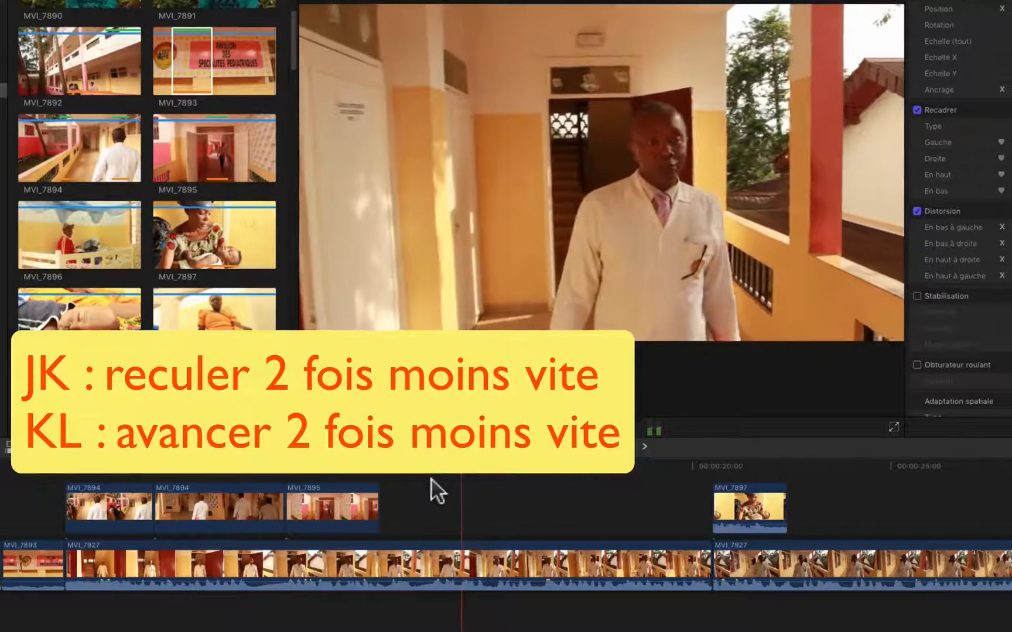
key("k")
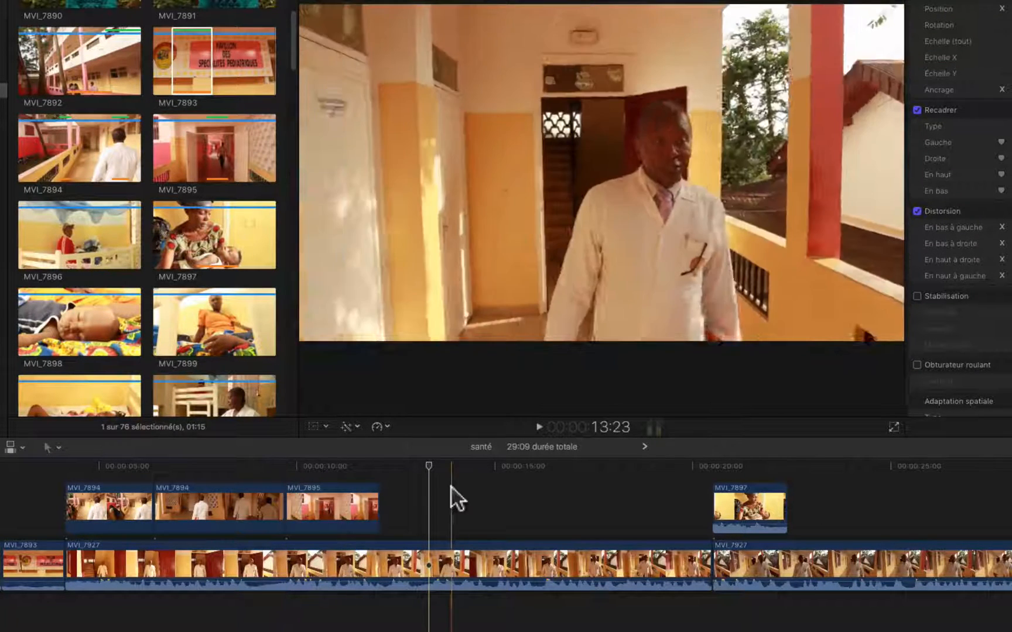
- Start and stop playback around 13:12, and step the playhead back a few frames
key("space")
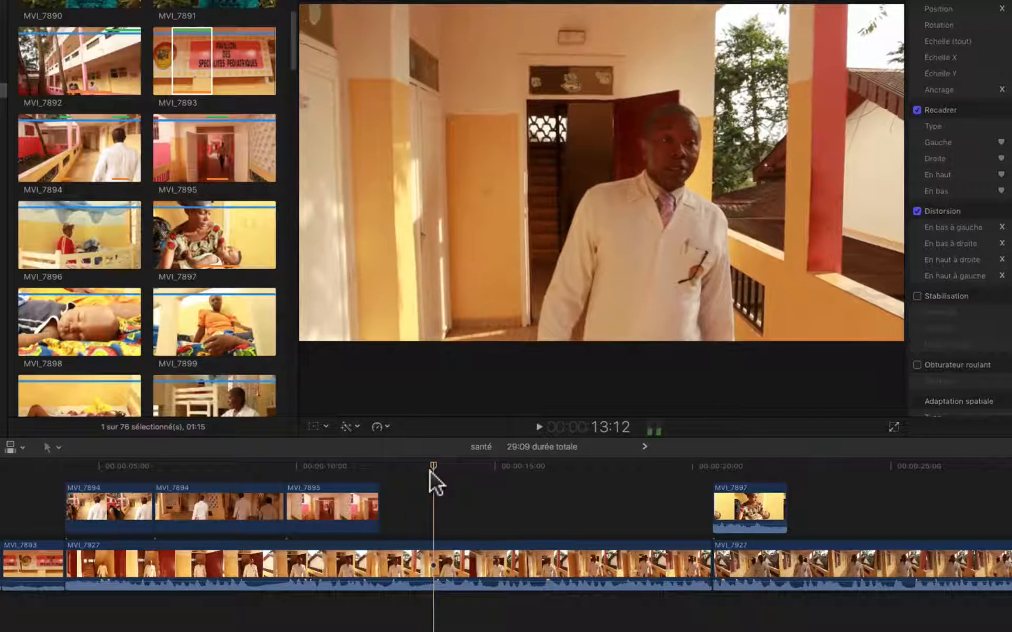
key("j")
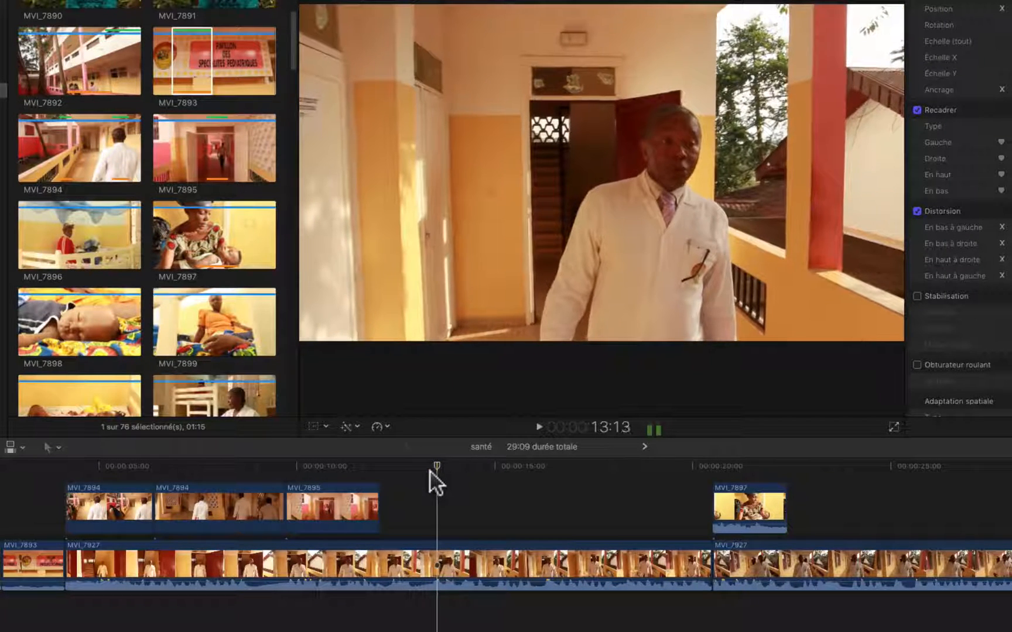
key("Left")
key("Left")
key("Left")
key("Left")
key("Left")
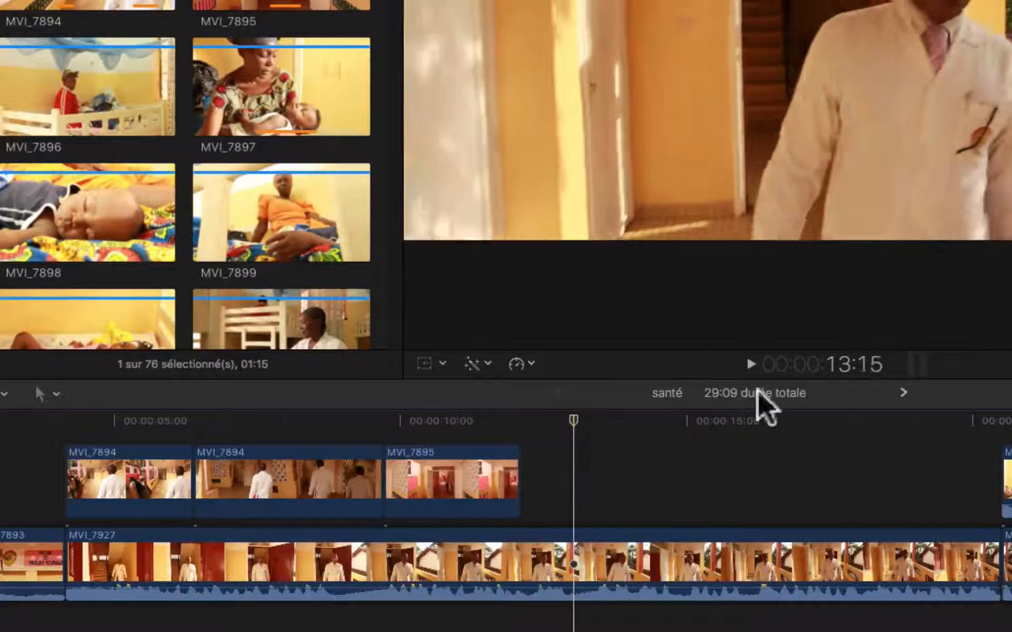
- Move the playhead to timecode 6:00 and to timecode 15:10 by numeric entry
left_click(846, 366)
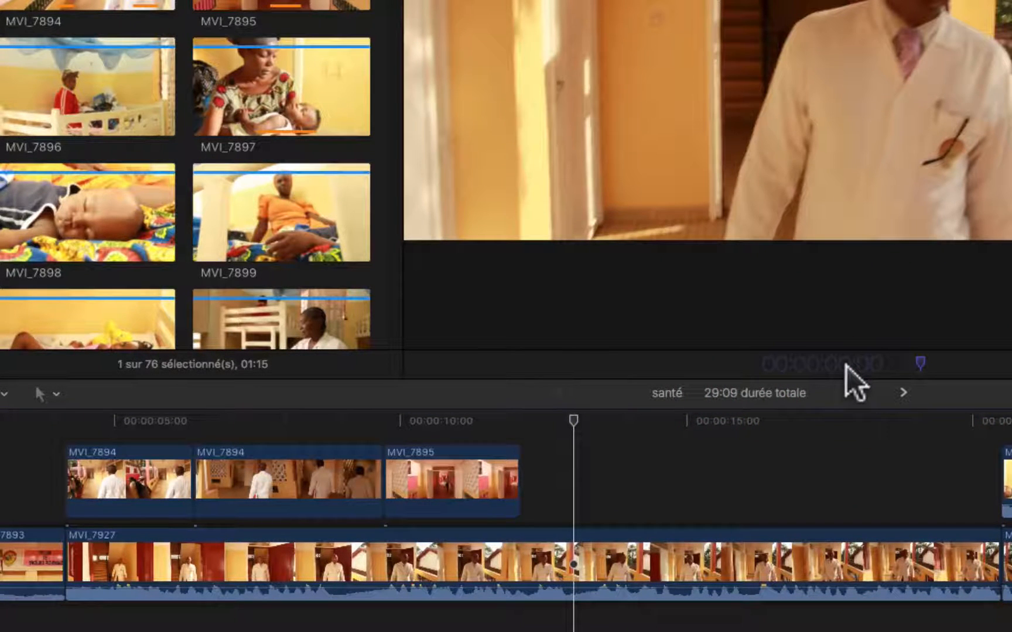
type("600")
key("Return")
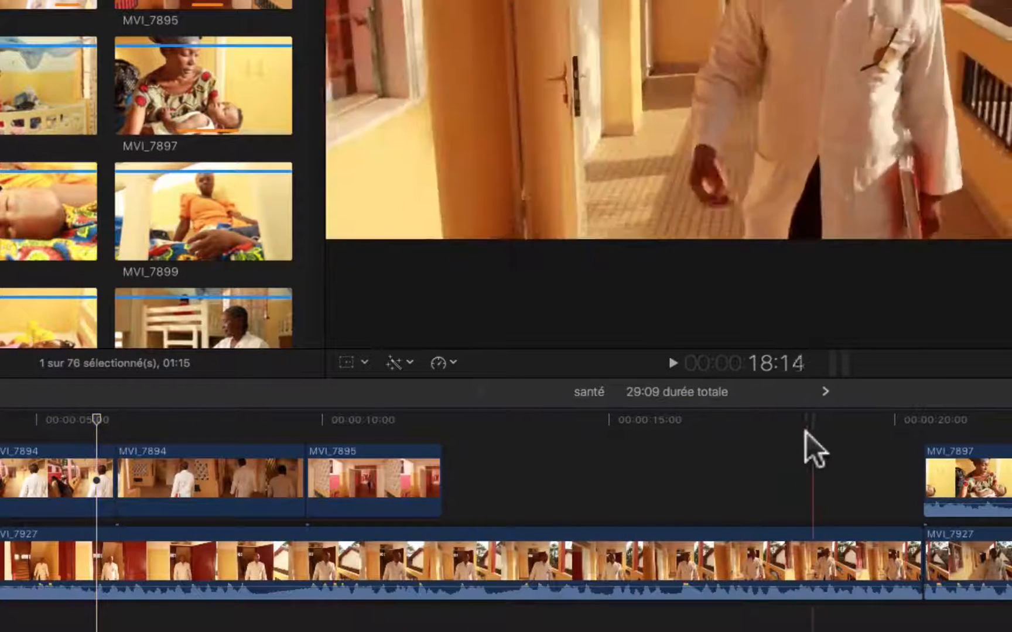
left_click(760, 364)
type("1500")
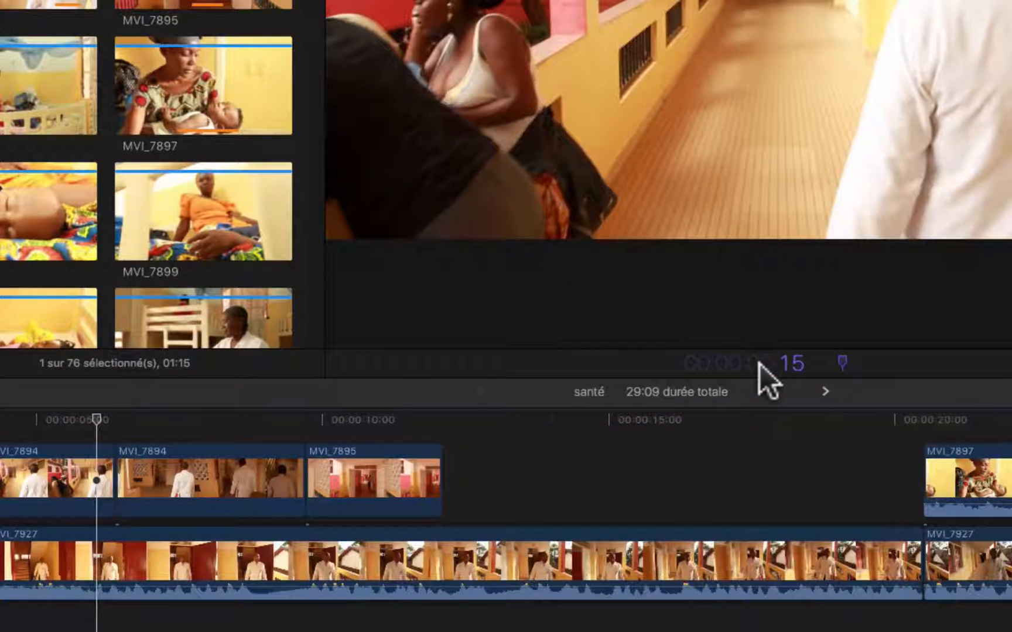
type("10")
key("Return")
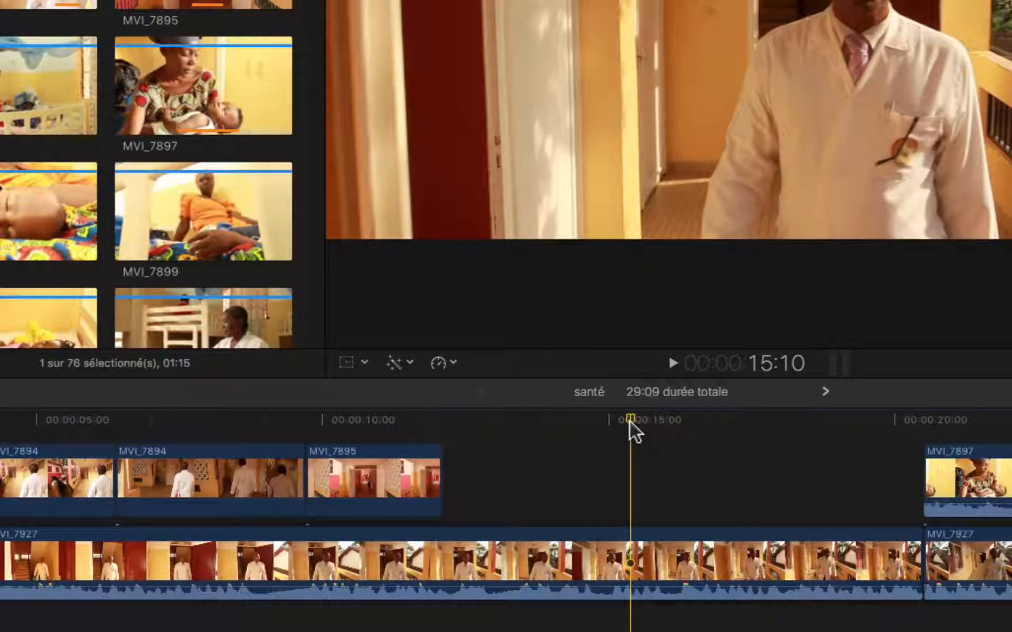
- Move the playhead back by 10 frames and forward by 6 frames using relative timecode entries
left_click(782, 363)
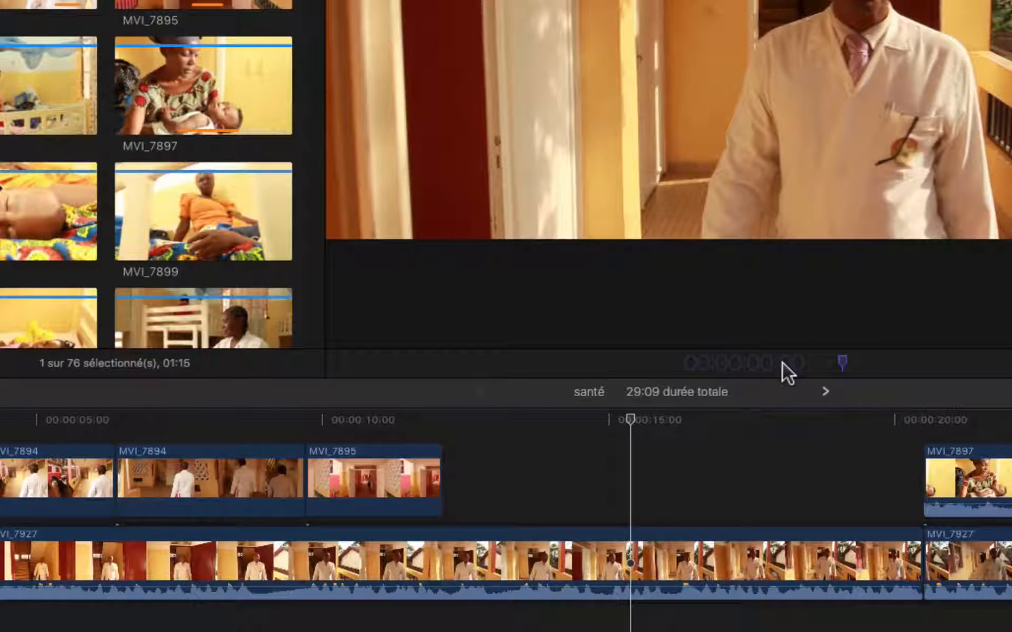
type("-10")
key("Return")
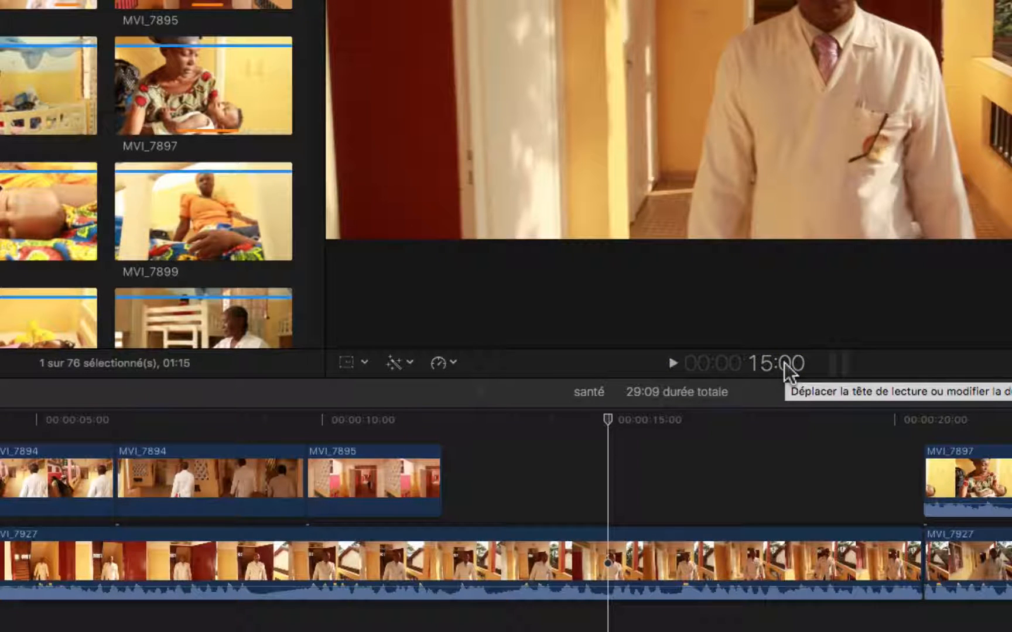
left_click(784, 363)
type("+ ")
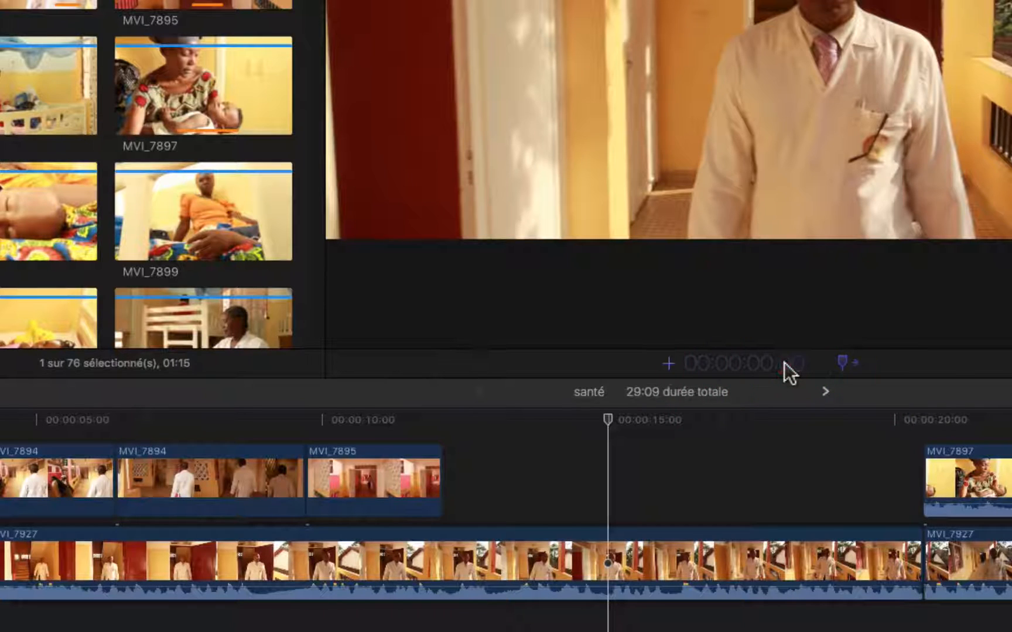
type("6")
key("Return")
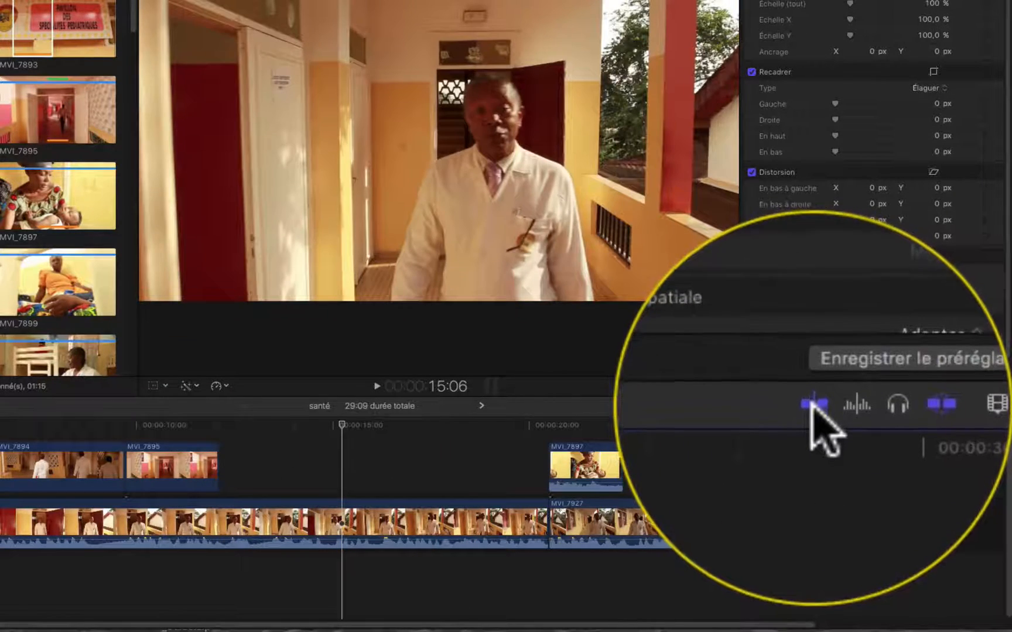
- Switch skimming off and on again in the timeline, and switch audio skimming on and off
left_click(874, 405)
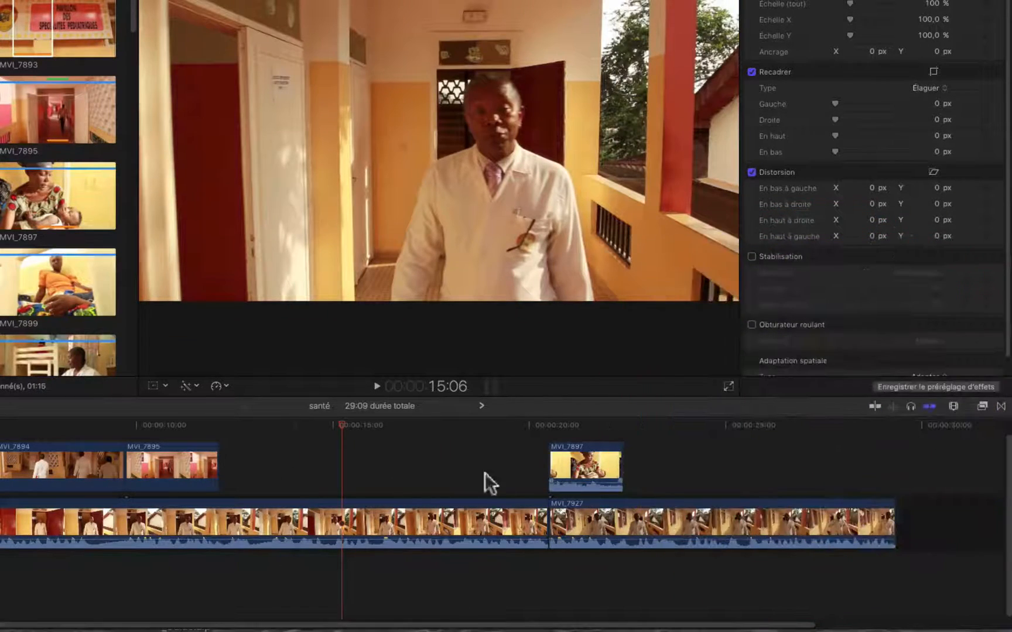
left_click(875, 406)
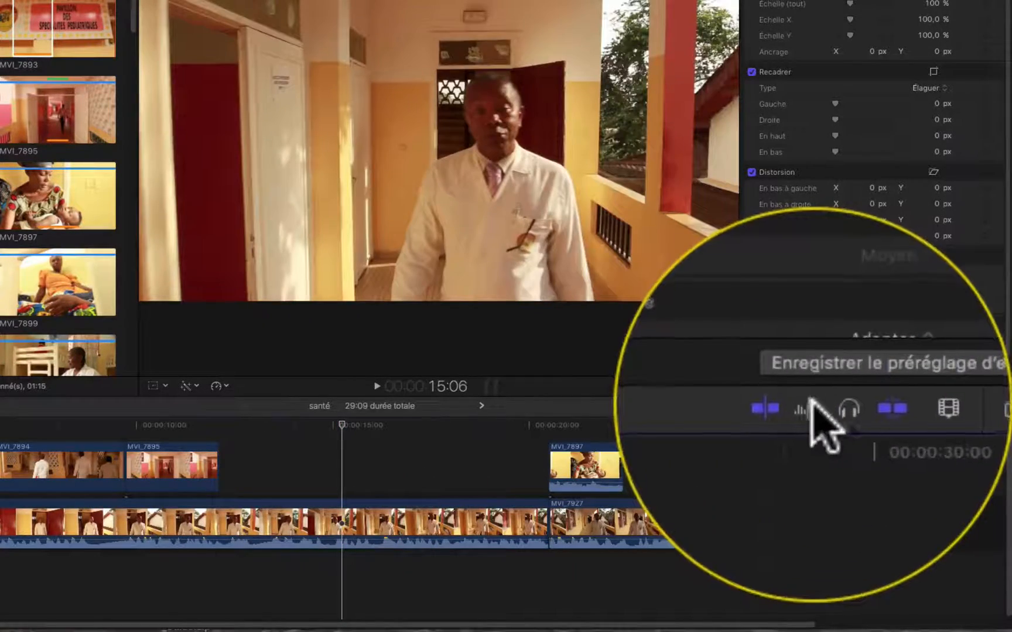
left_click(893, 406)
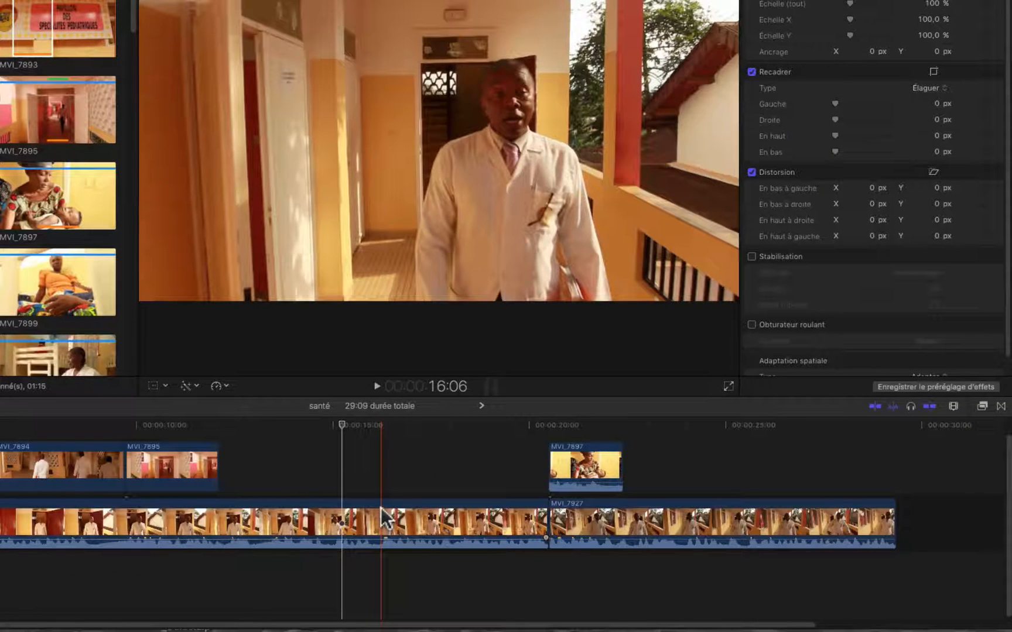
left_click(891, 408)
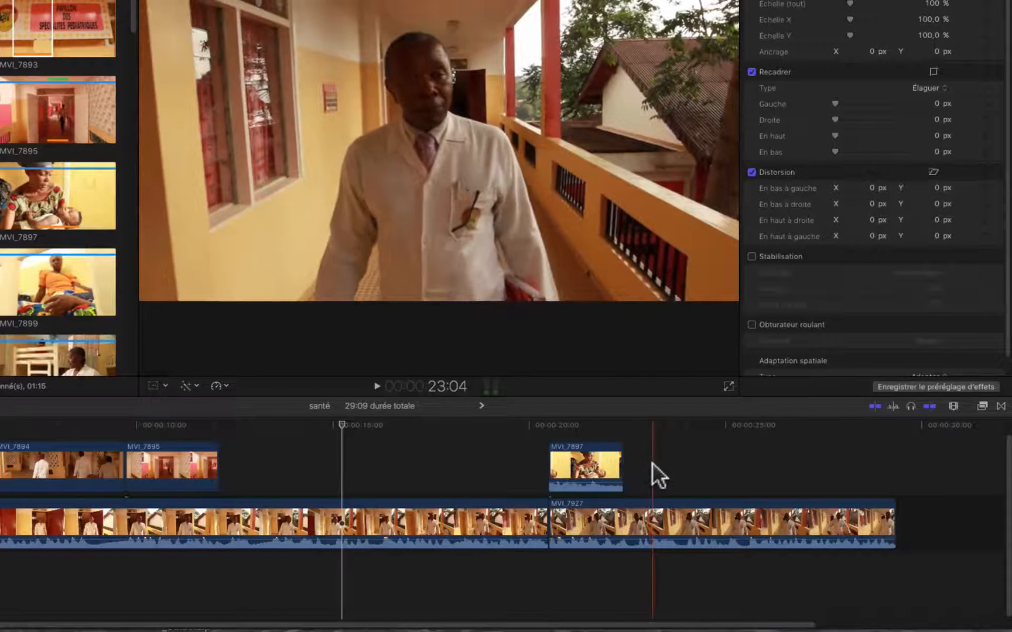
- Connect a 02:11 range of MVI_7898 above the second MVI_7927 clip, with the playhead at 23:03
left_click(652, 463)
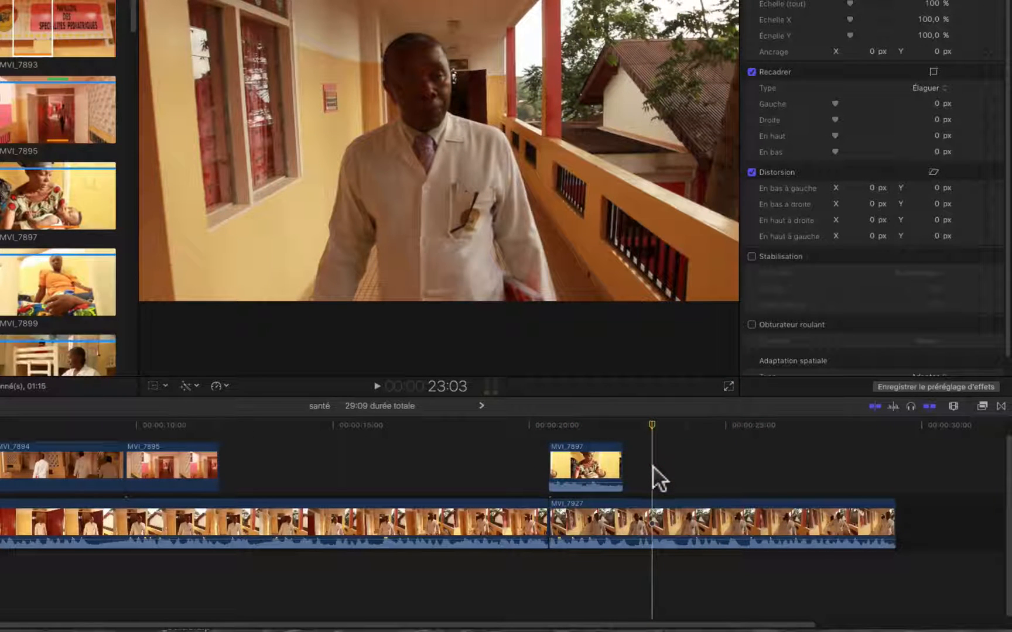
left_click(62, 51)
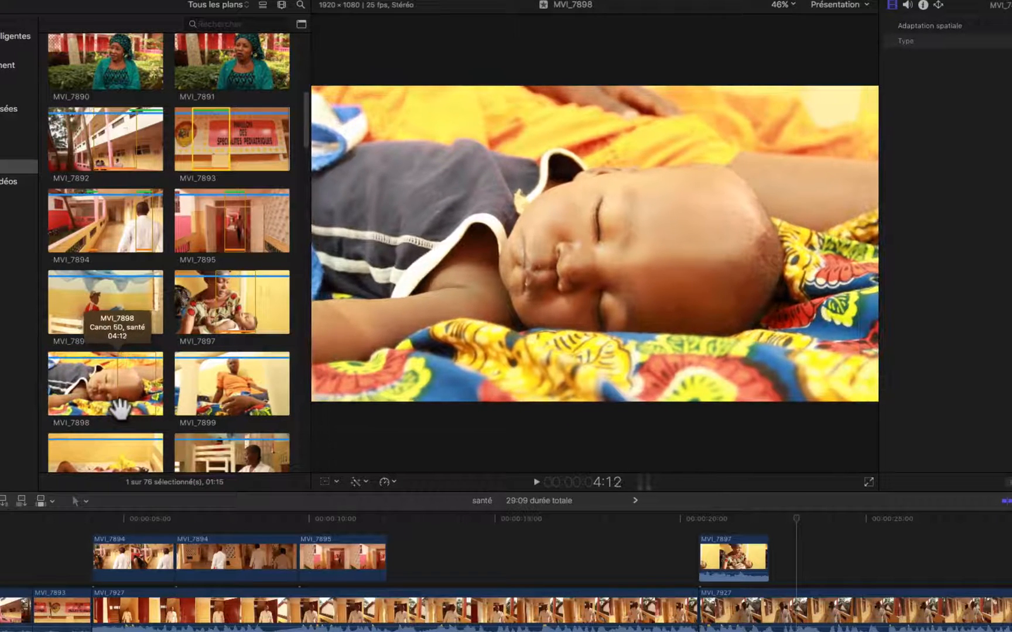
left_click(146, 412)
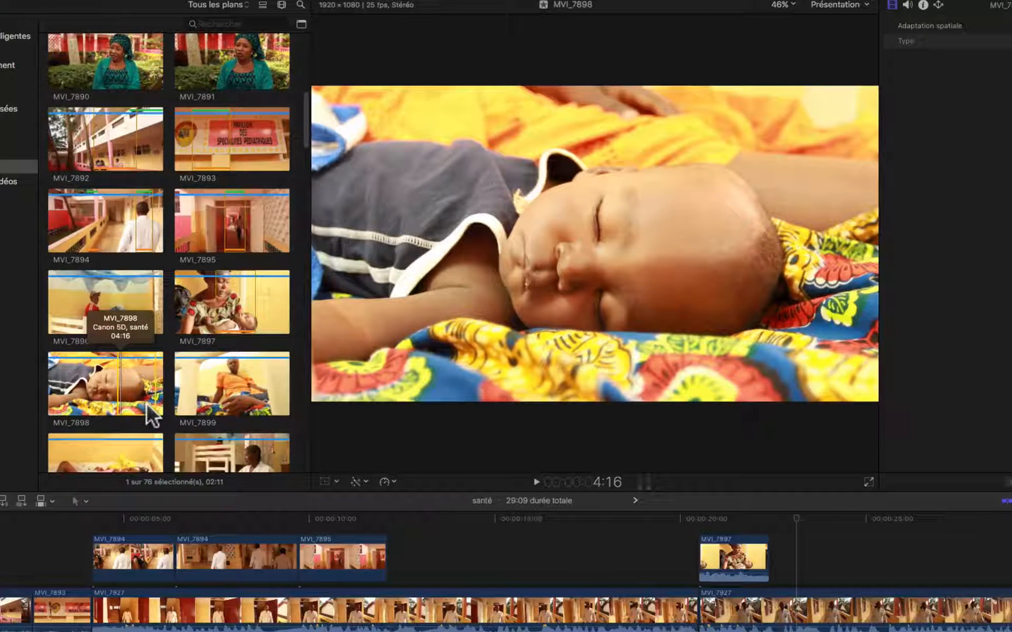
key("q")
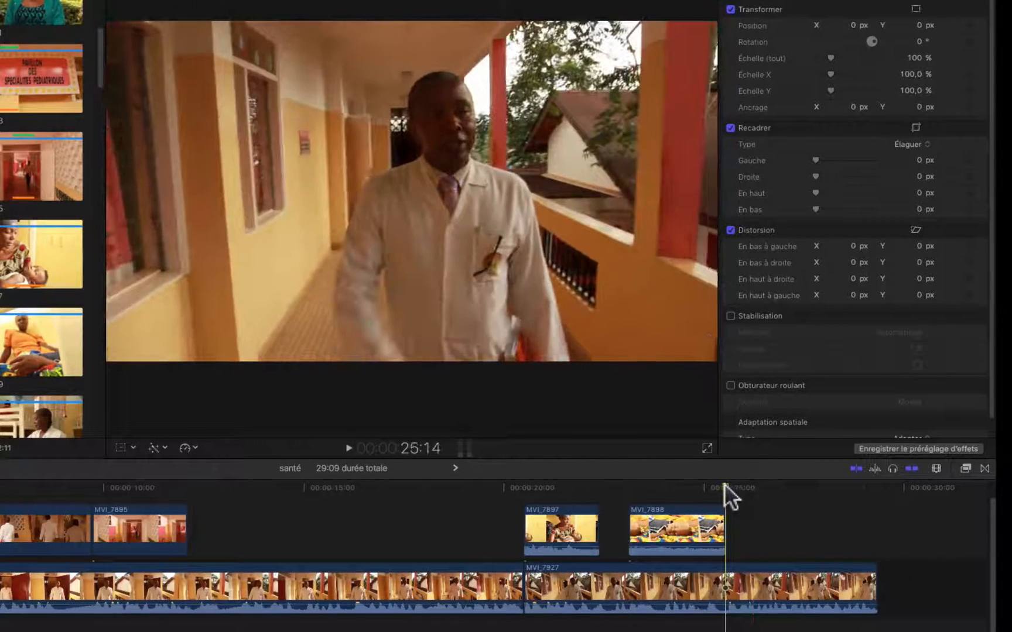
- Scrub the playhead back from the end of MVI_7898, and place it at 1:23 over MVI_7892
left_click_drag(724, 483, 290, 505)
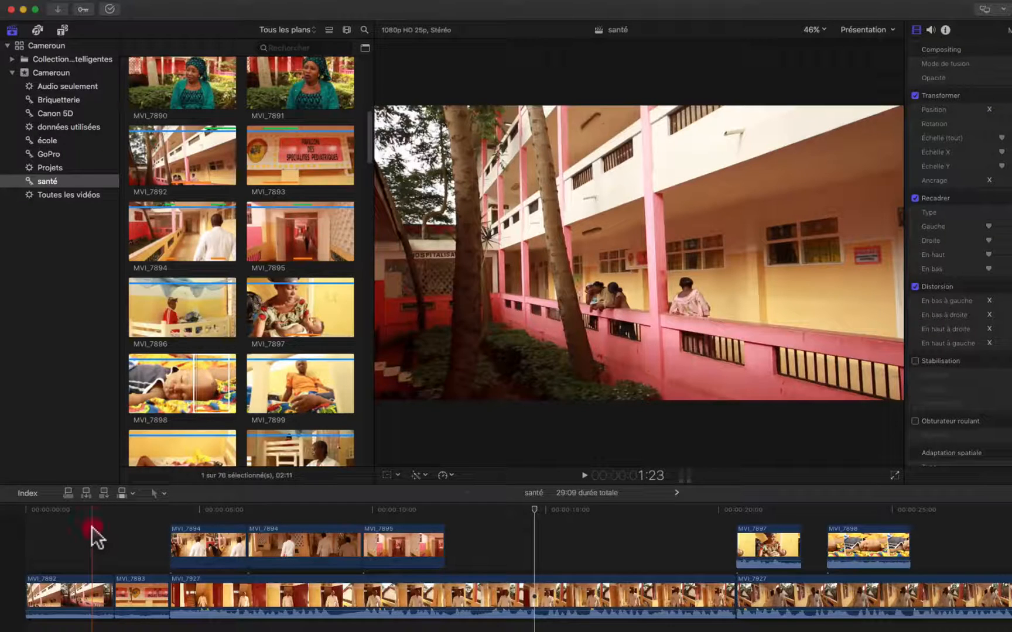
left_click(92, 526)
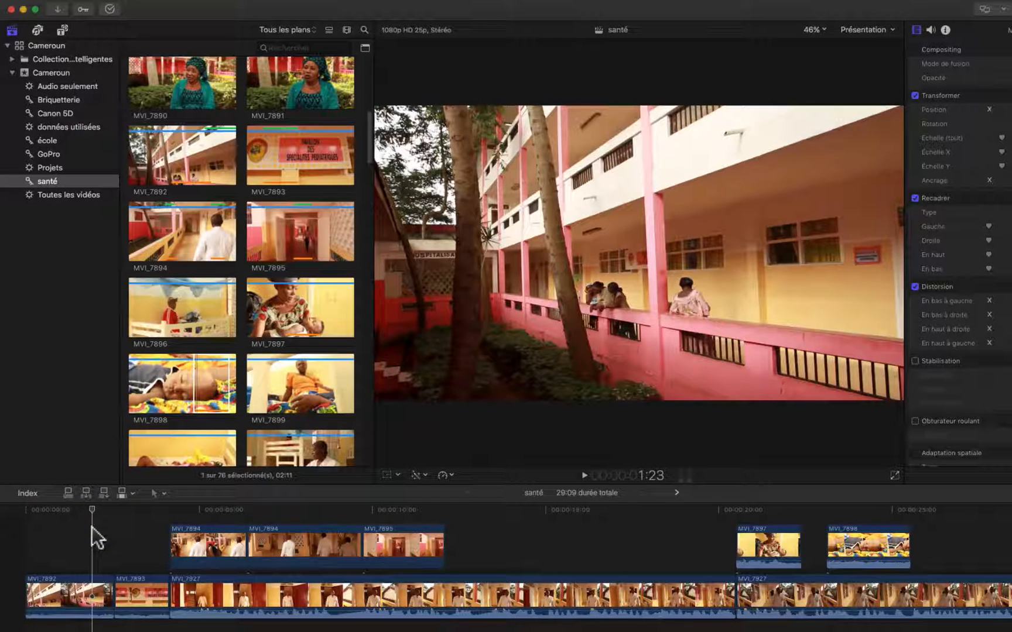